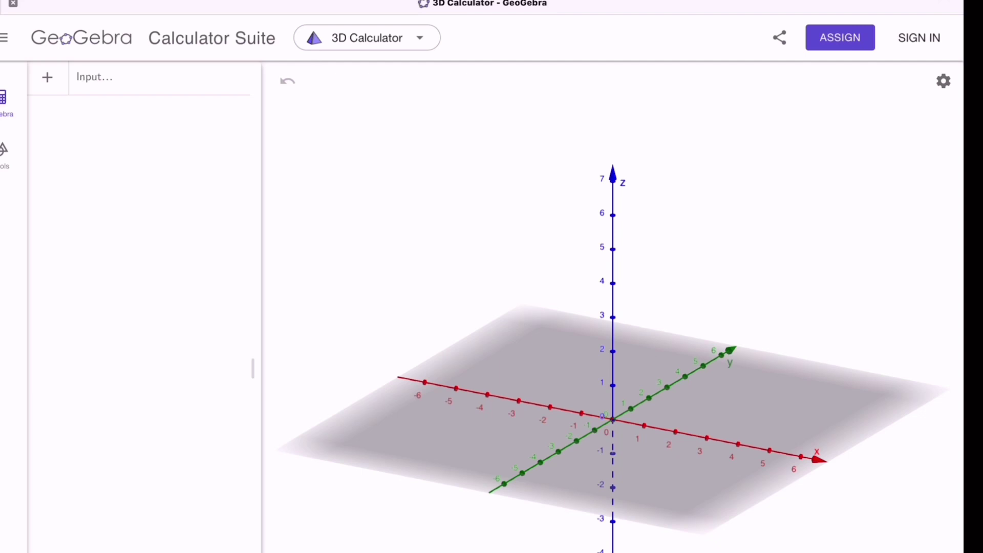
Define the constant function f(x) = 4 as a new algebra entry.
left_click(138, 77)
type("f(x) = ")
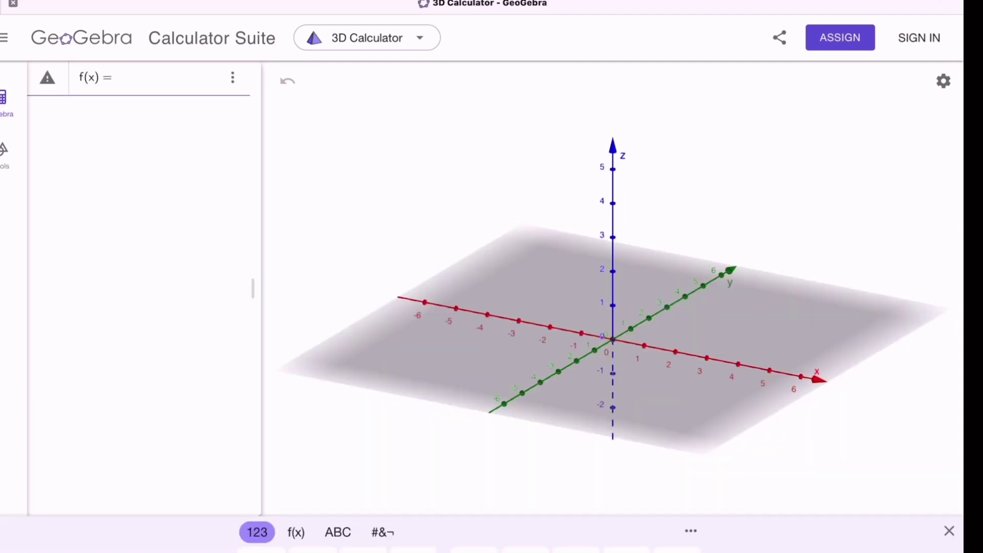
type("4")
key("Return")
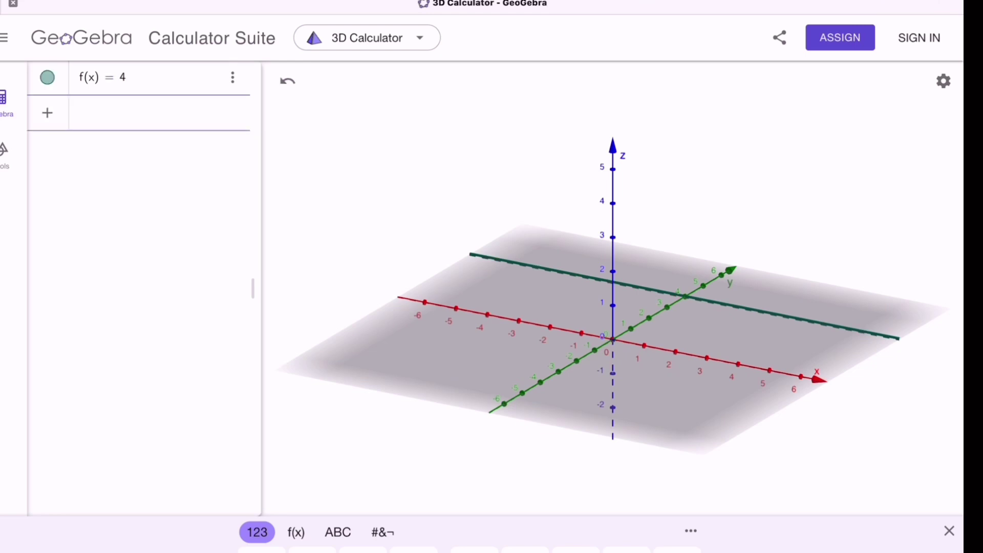
left_click_drag(609, 286, 636, 378)
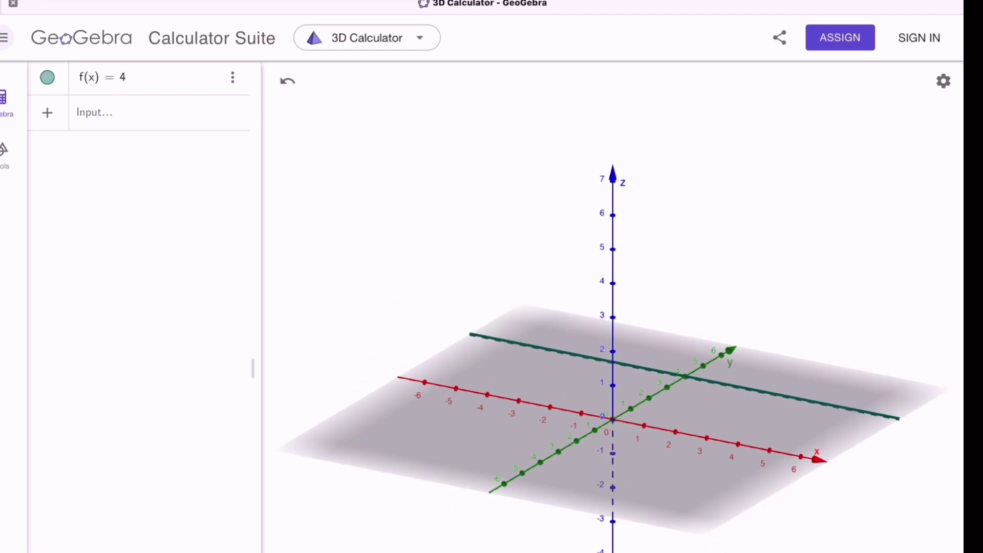
Define g(x) with the Function command as f restricted to start x-value -3 and end x-value 3.
left_click(95, 112)
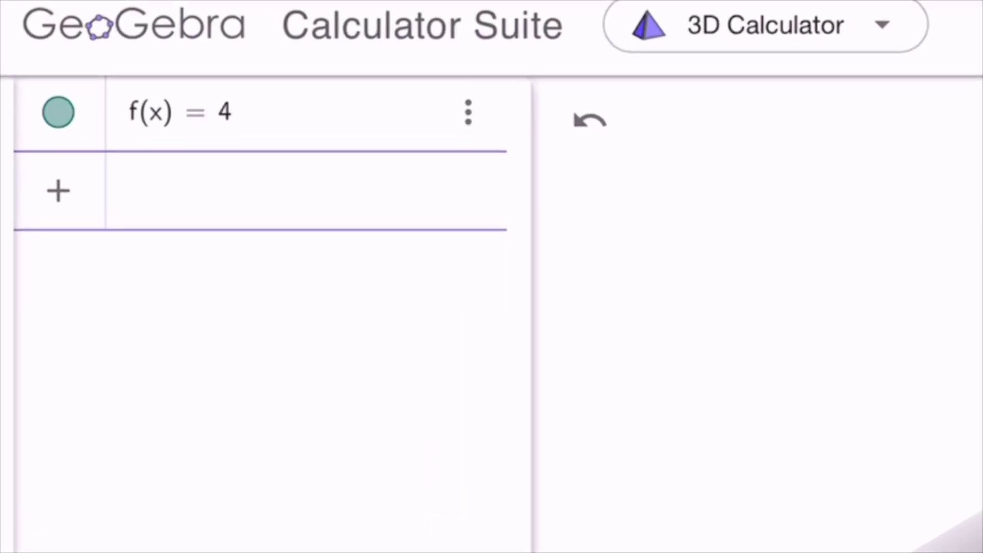
type("g(x) ")
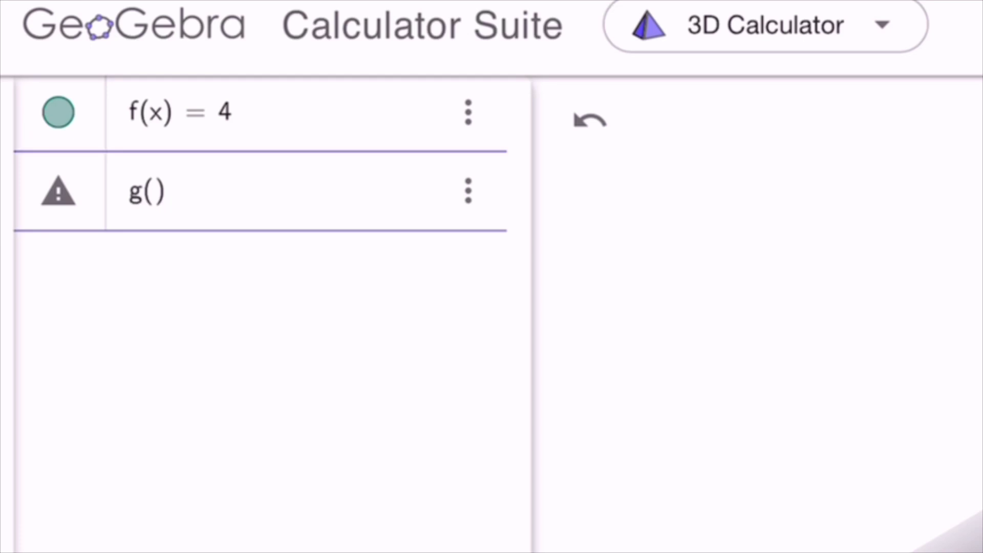
type("= ")
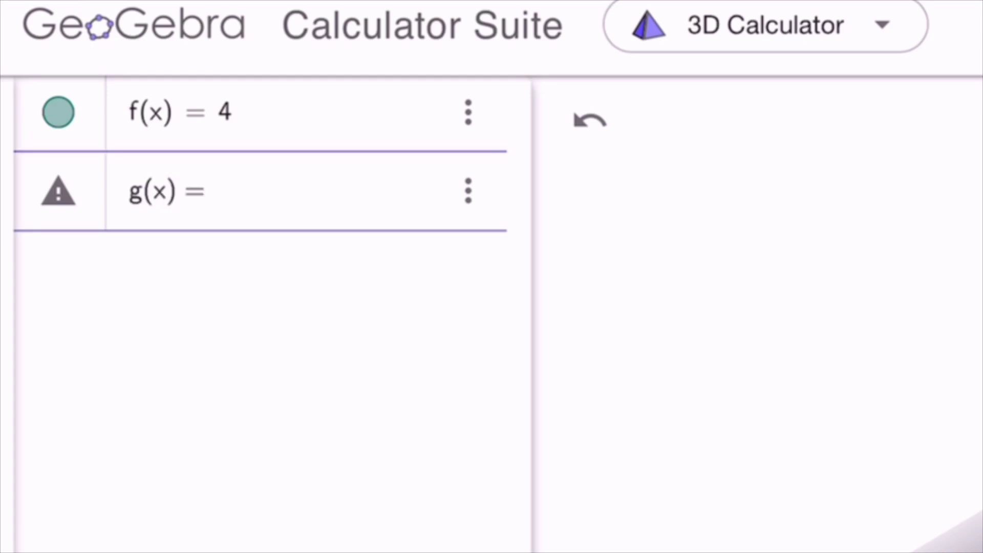
type("function")
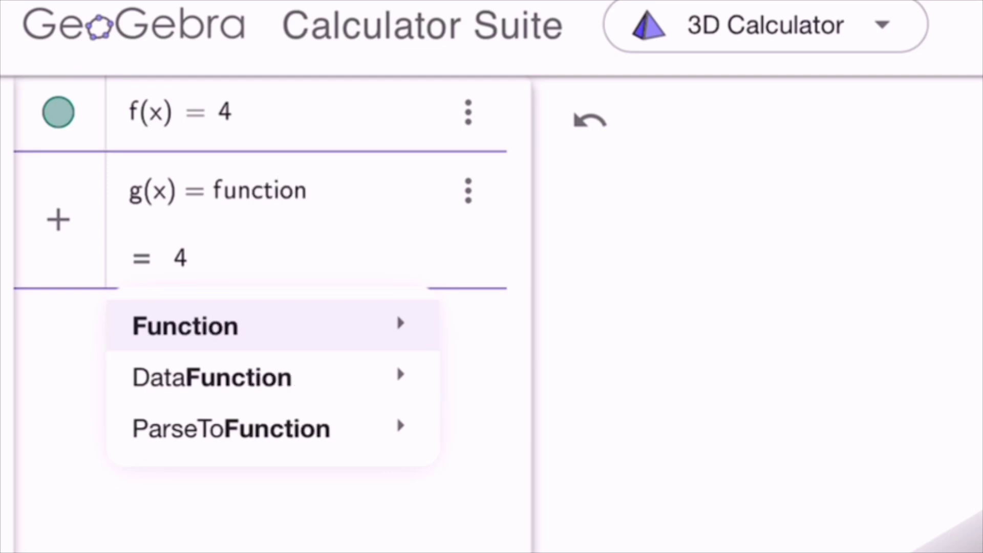
key("Return")
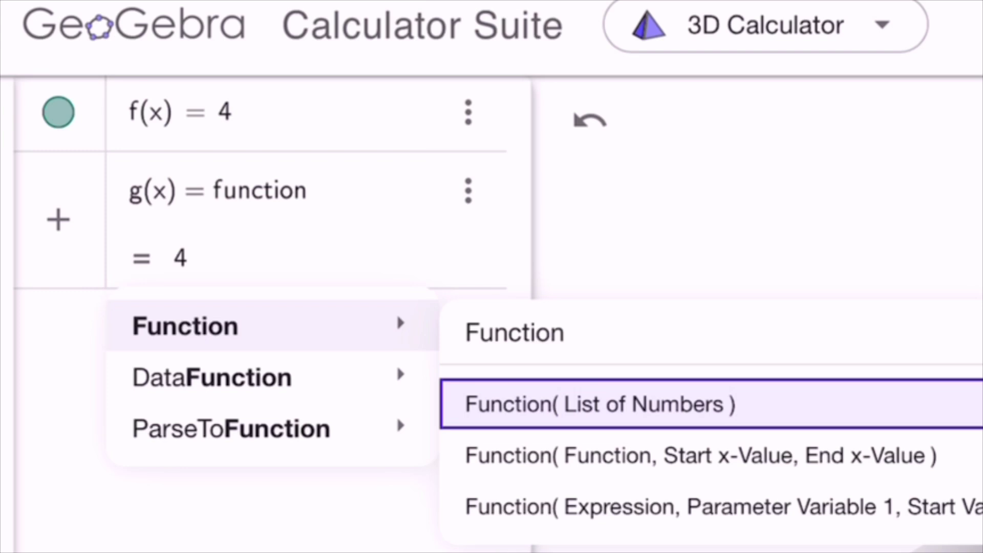
left_click(700, 456)
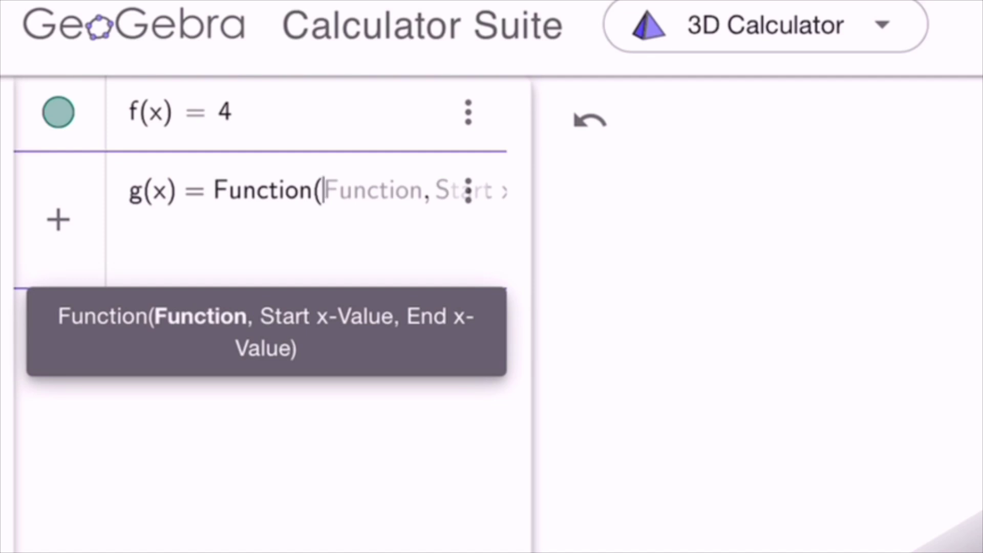
type("f")
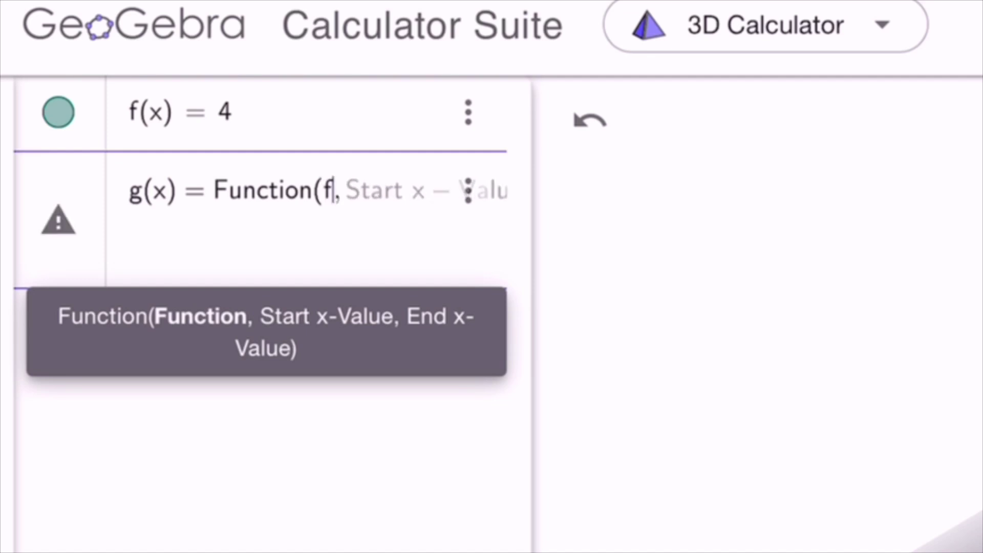
type(",")
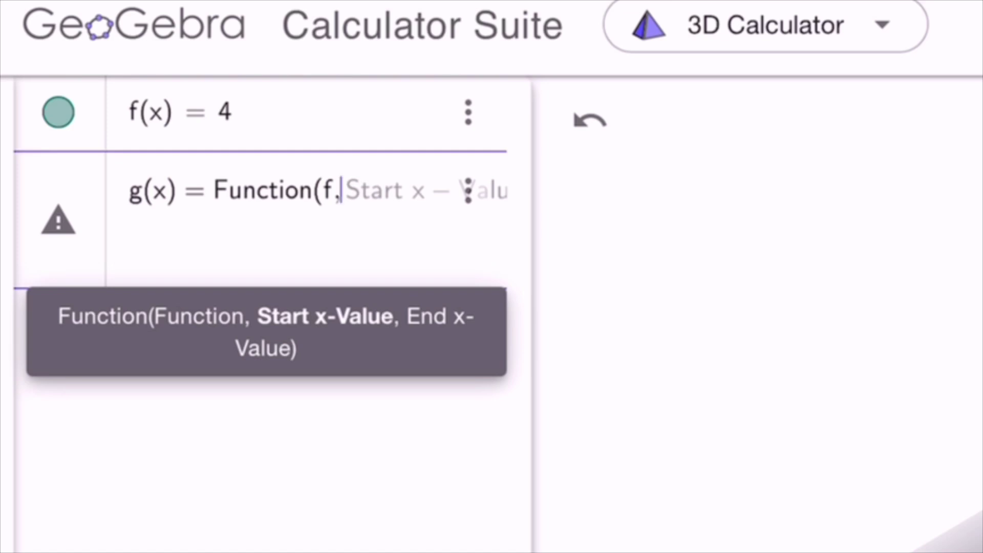
type("-")
type("3")
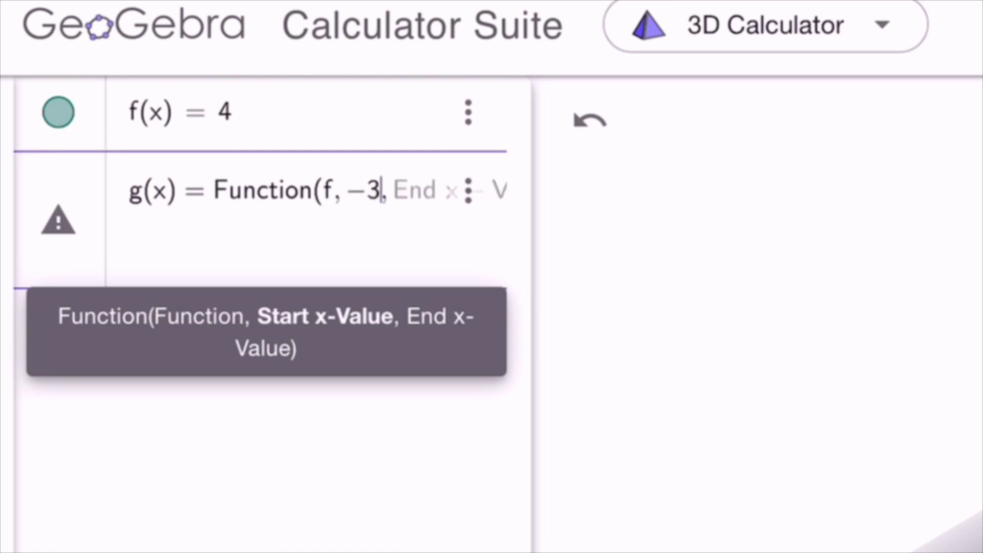
type(",")
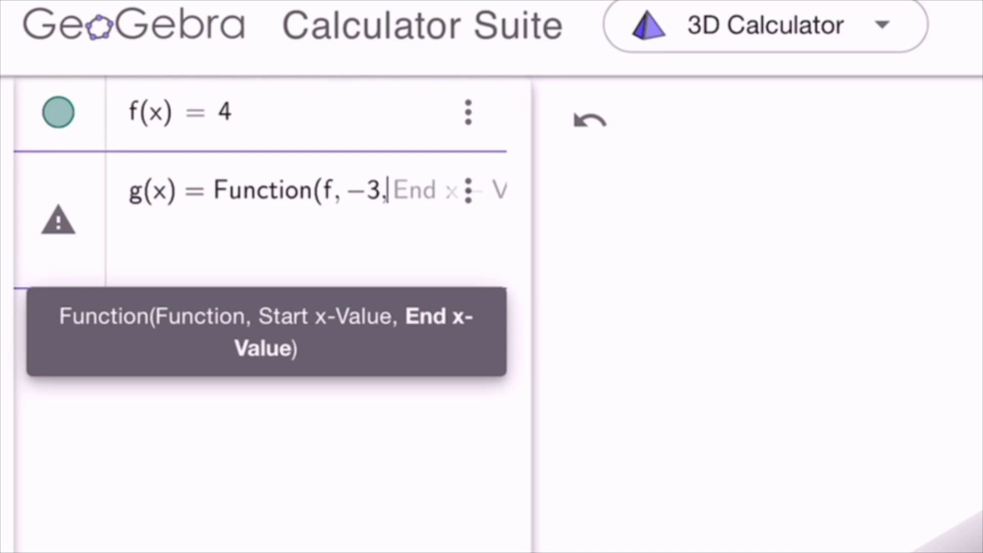
type("3")
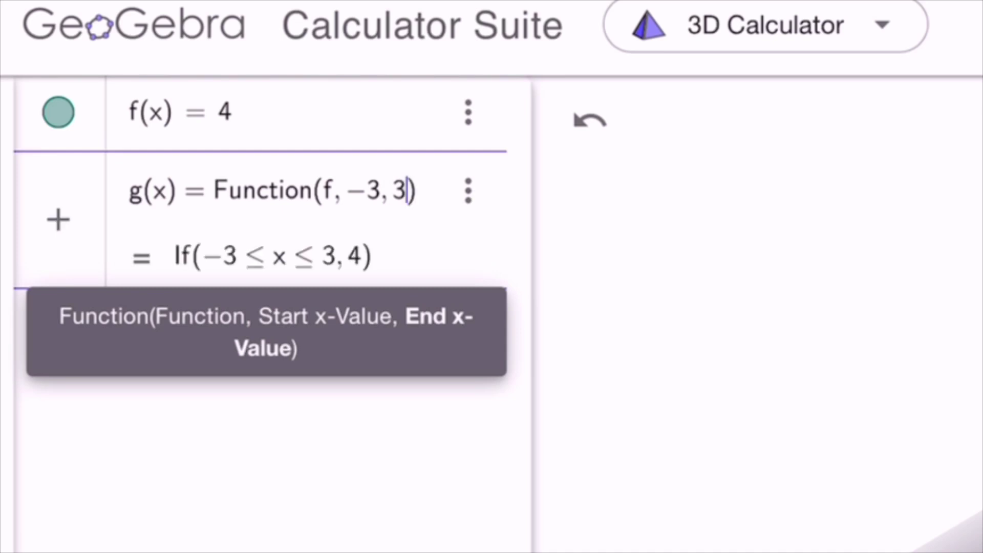
key("Return")
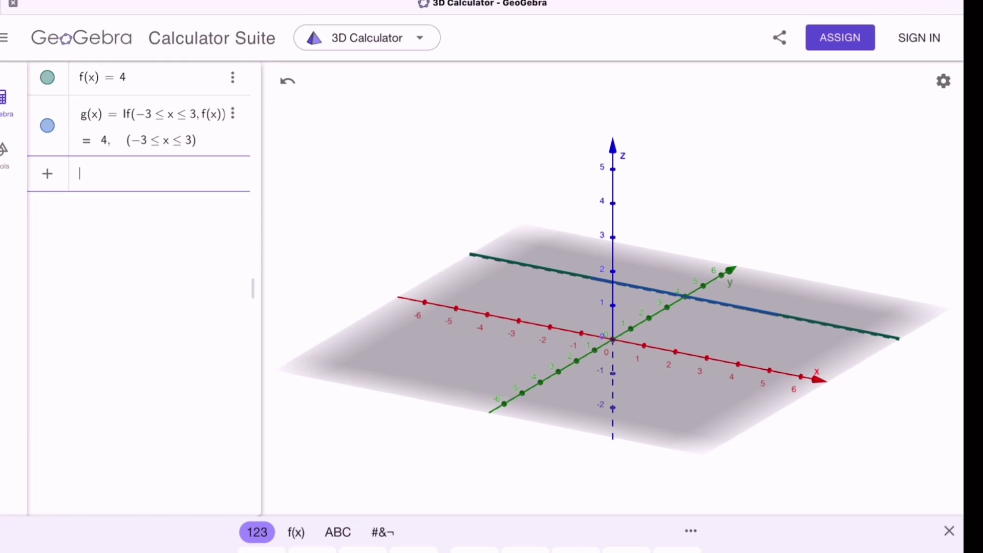
Hide the graph of f(x), leaving only the restricted function g(x) displayed.
left_click(47, 77)
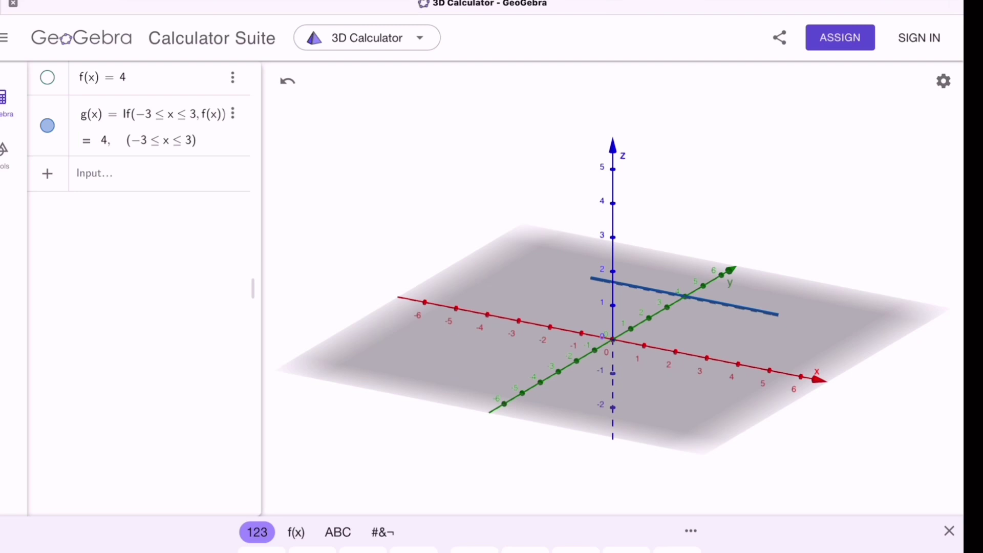
left_click(47, 78)
left_click(47, 77)
Create a number slider named slider in a new algebra entry.
left_click(107, 174)
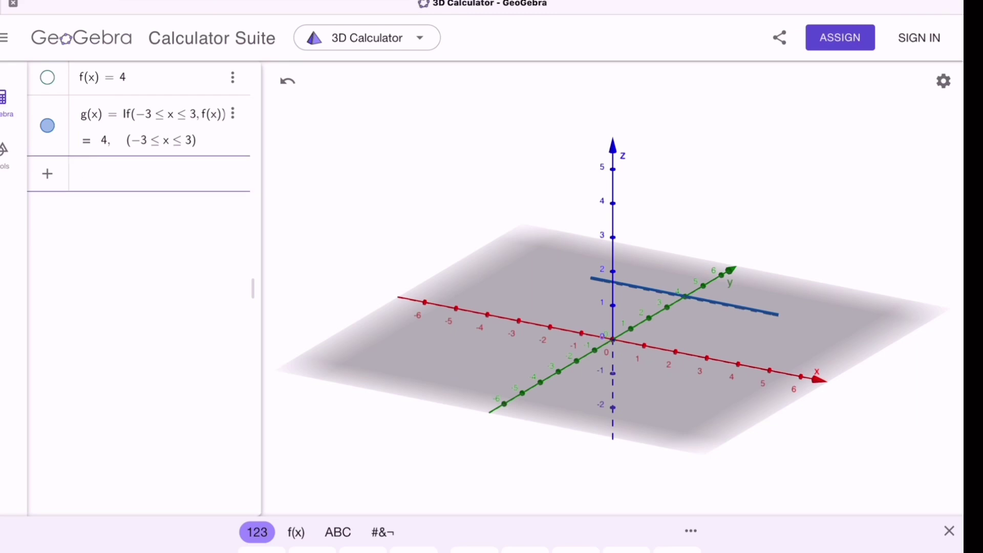
type("slider")
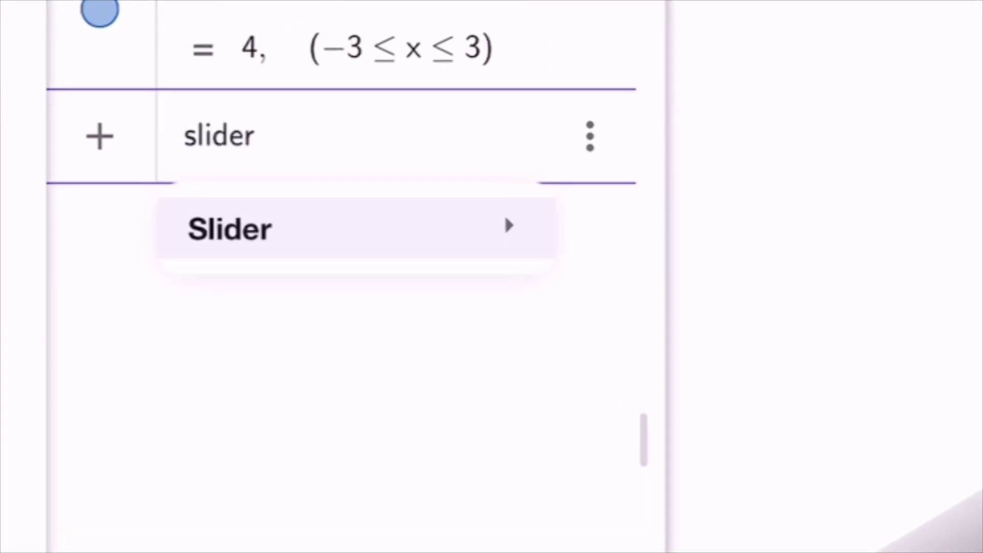
key("Right")
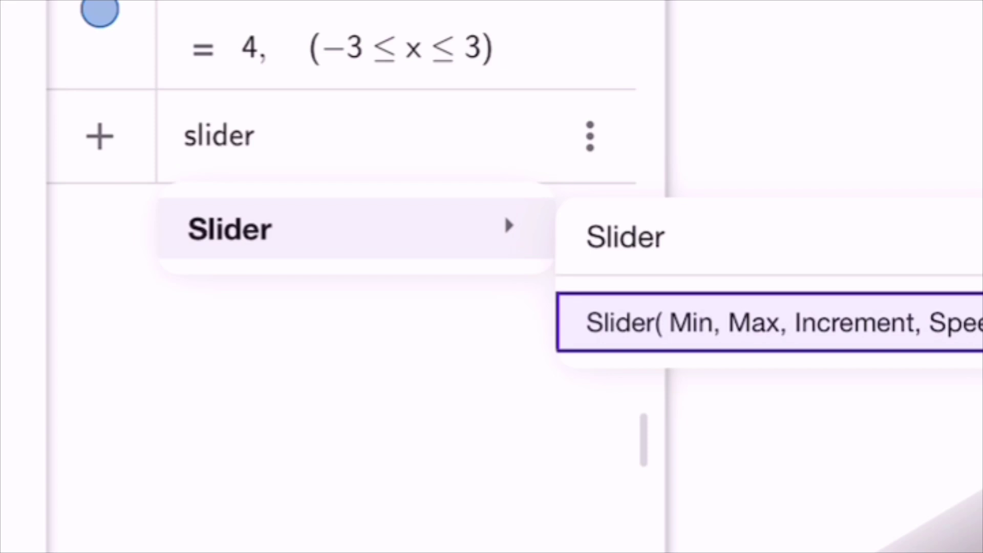
key("Return")
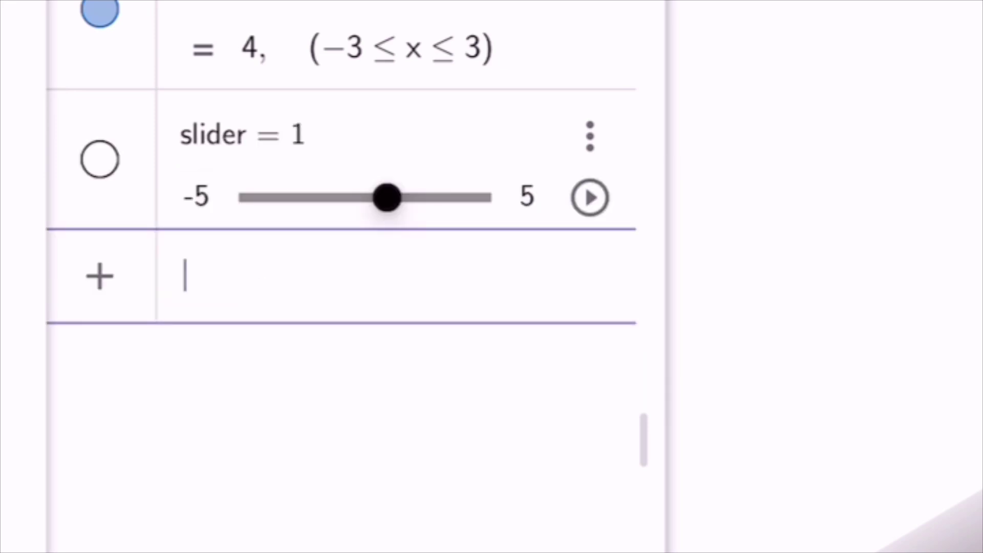
Rename the new slider to n.
left_click(314, 135)
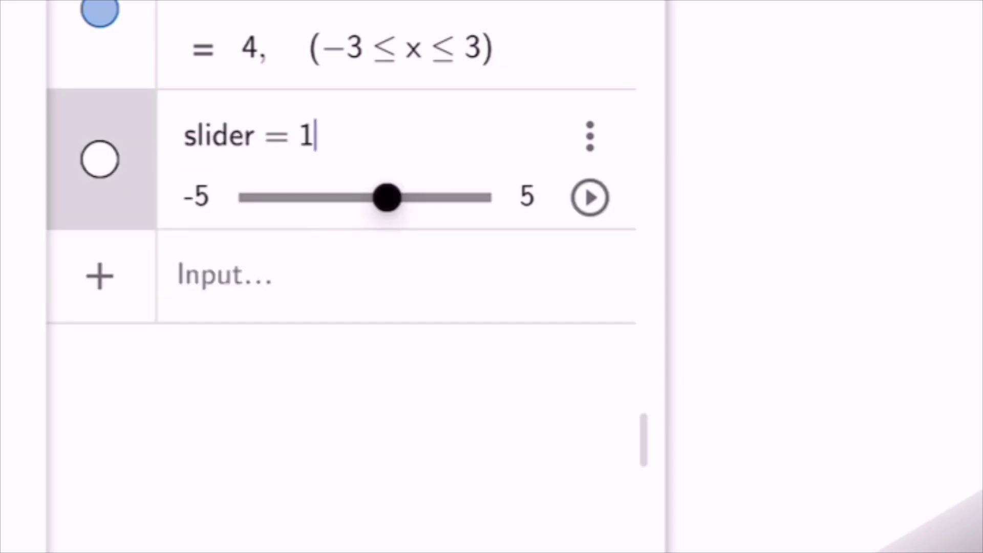
left_click(256, 136)
key("BackSpace")
key("BackSpace")
key("BackSpace")
key("BackSpace")
key("BackSpace")
key("BackSpace")
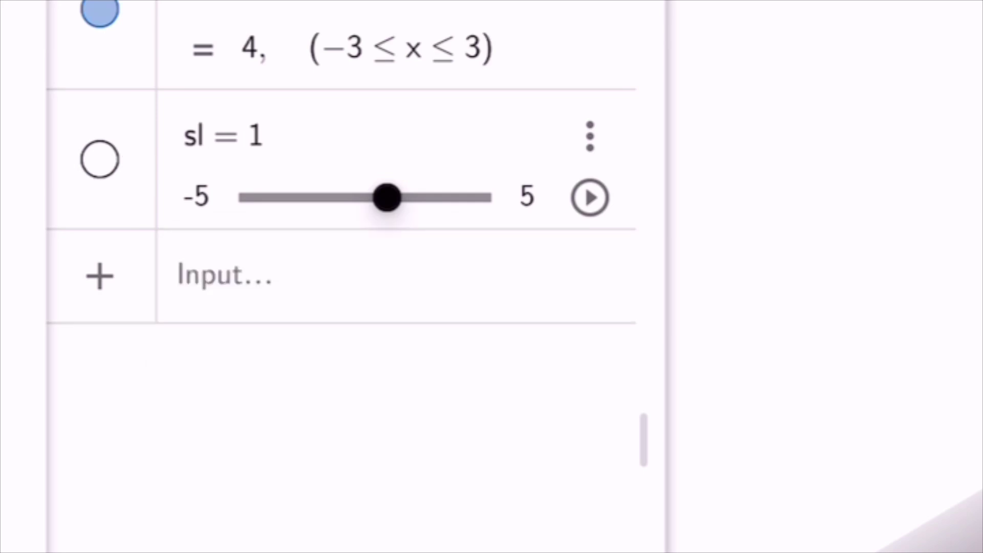
type("n")
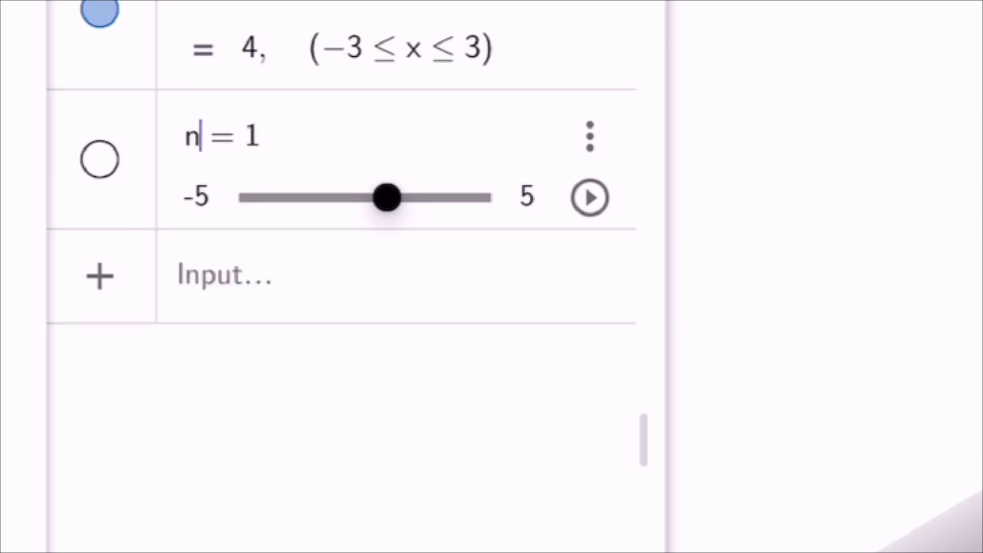
key("Return")
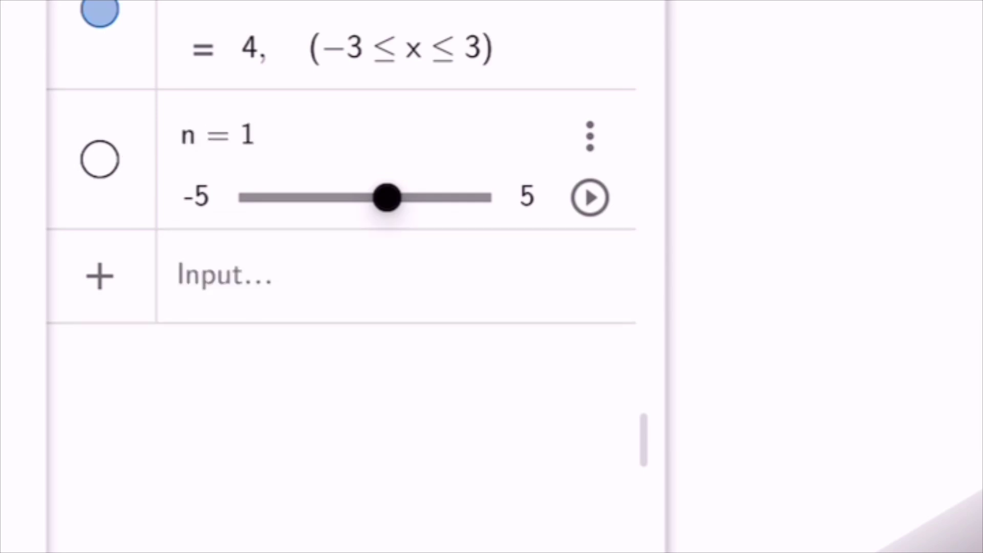
Set the range of slider n from 0 to 2pi and bring its value to 0.
left_click(197, 197)
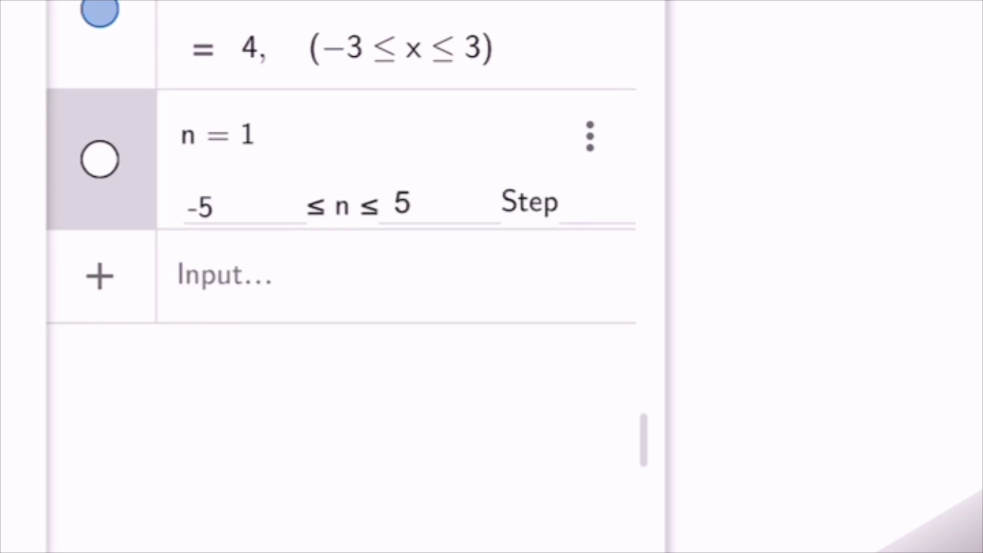
key("BackSpace")
type("0")
key("Return")
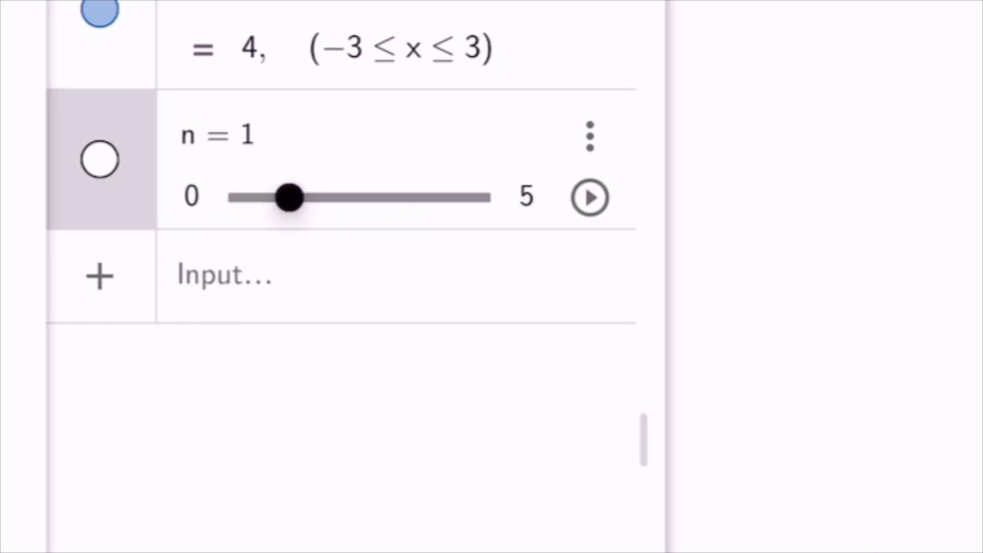
left_click(482, 197)
left_click(526, 196)
left_click(403, 205)
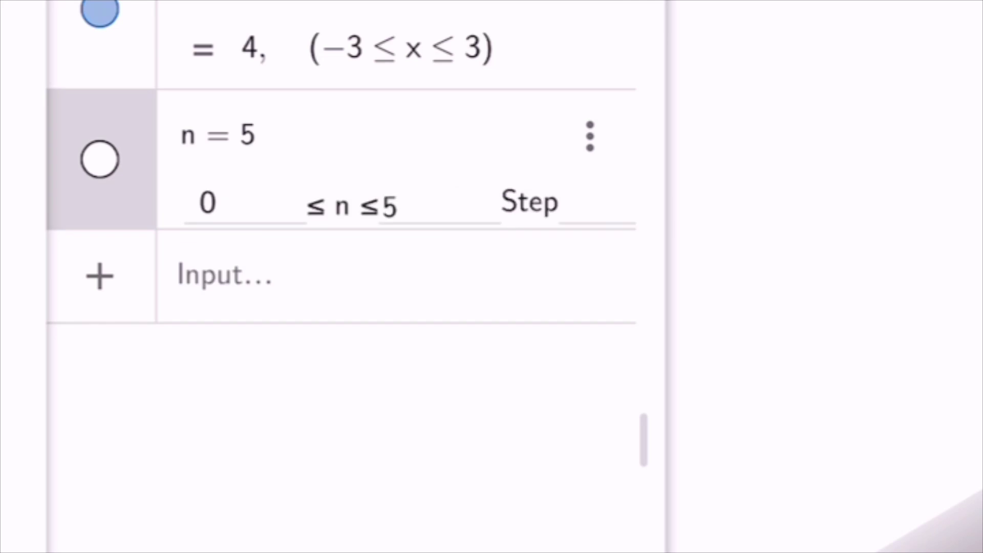
key("BackSpace")
type("2pi")
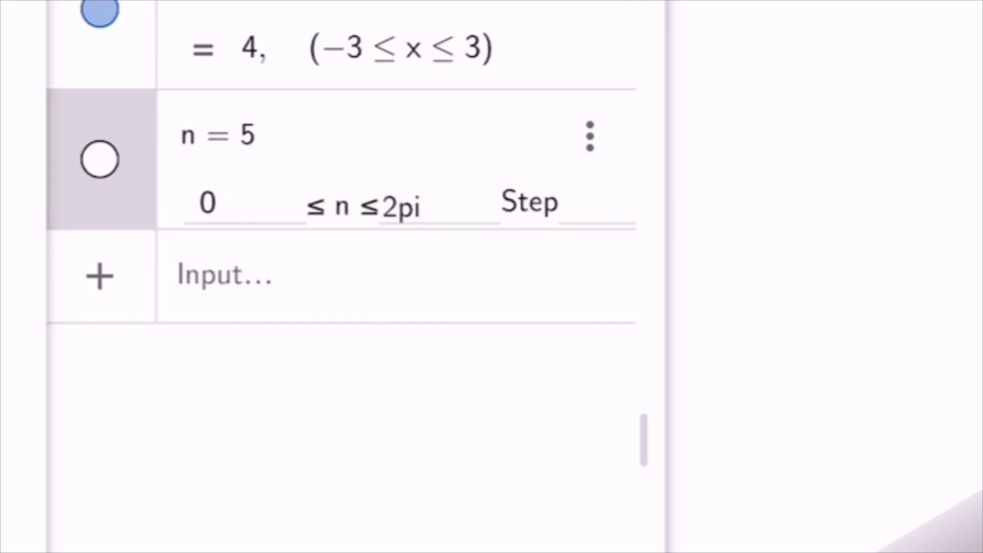
key("Return")
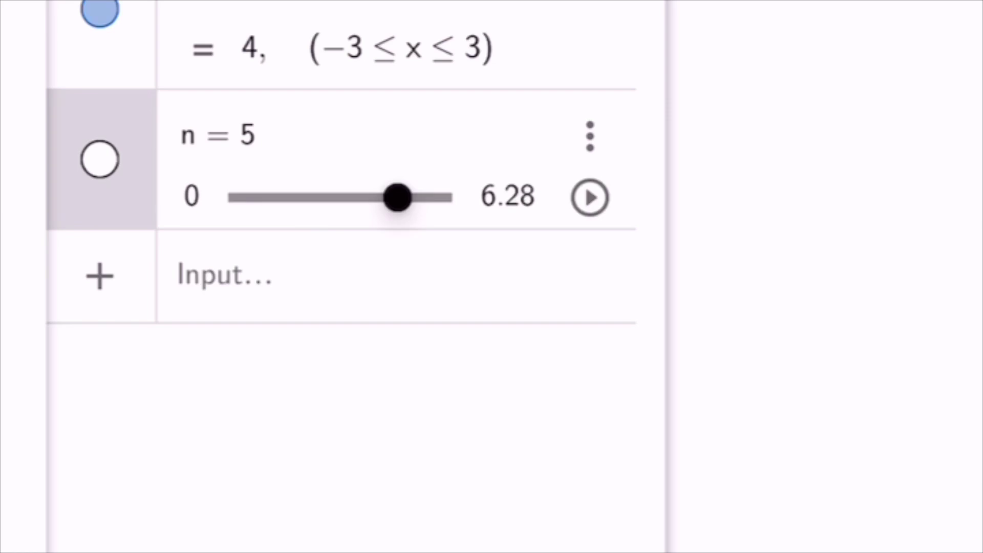
left_click_drag(397, 198, 242, 197)
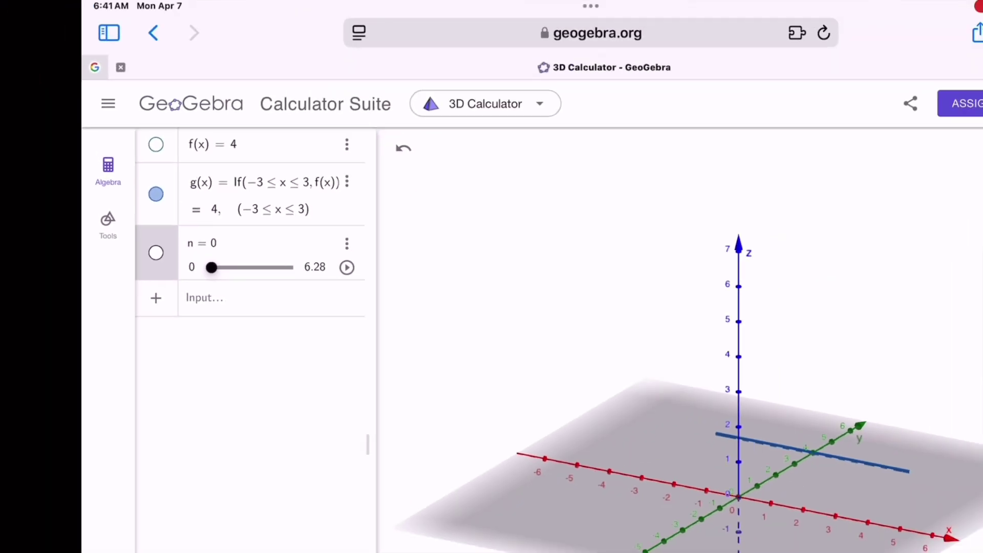
Create a surface of revolution with Surface(g, n, xAxis), using the curve, angle and line form of the command.
left_click(246, 298)
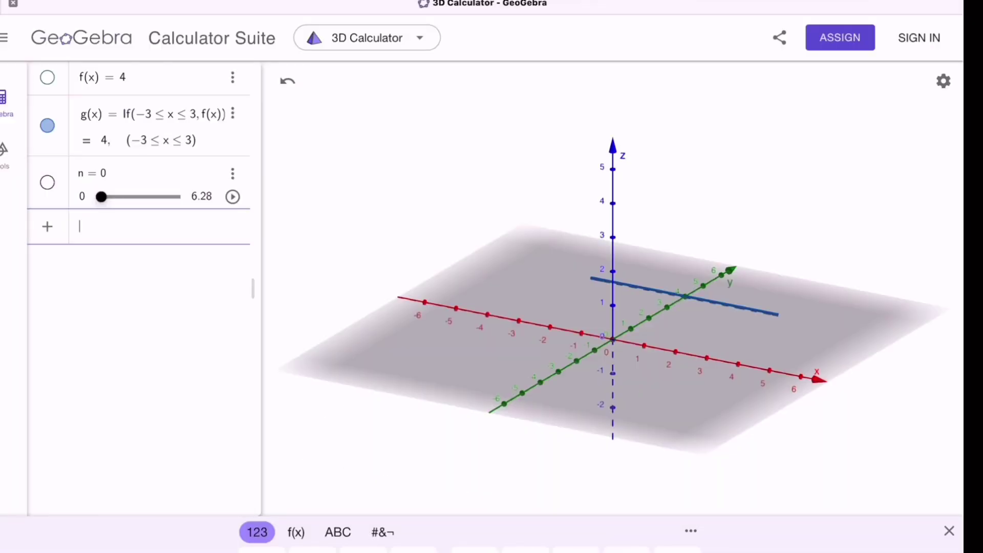
type("surface")
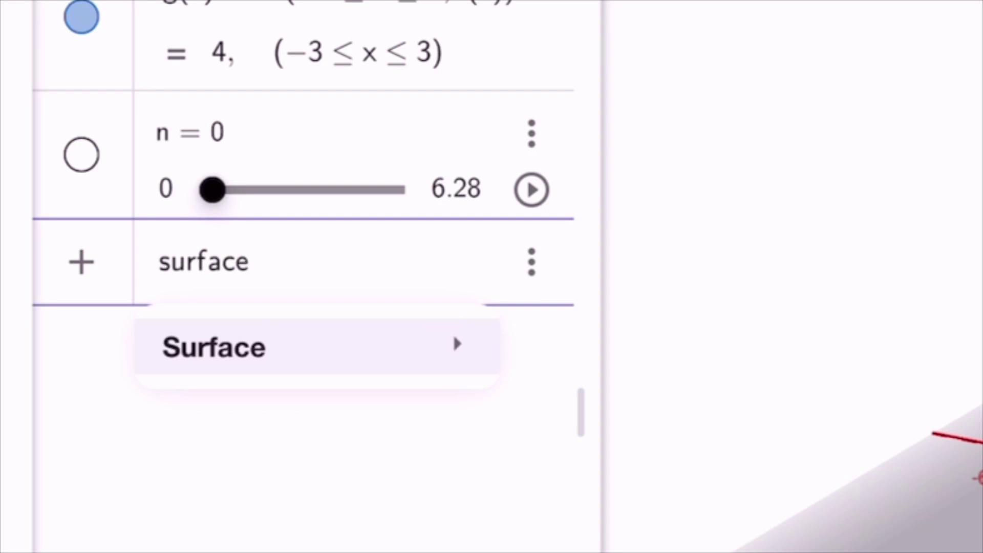
key("Return")
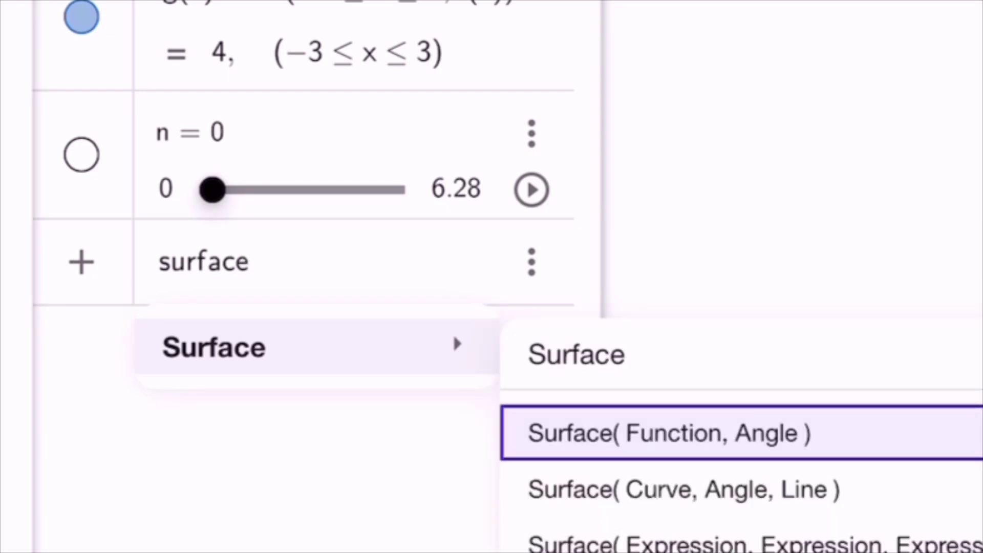
key("Down")
key("Return")
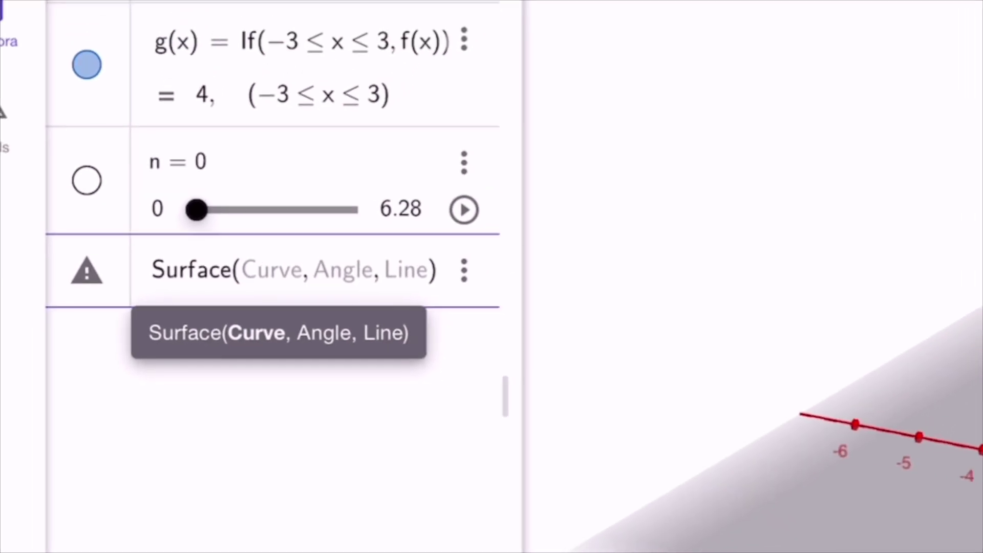
type("g")
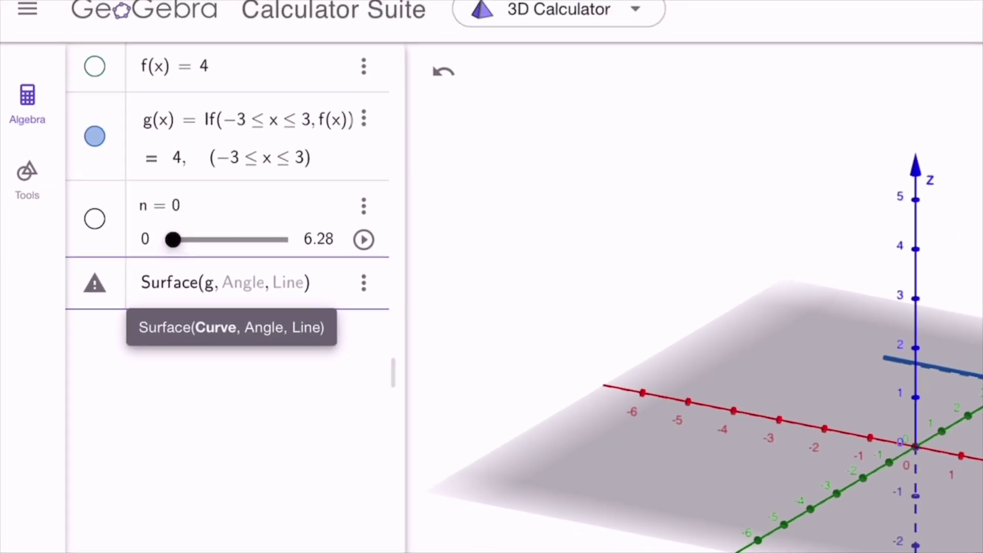
type(", ")
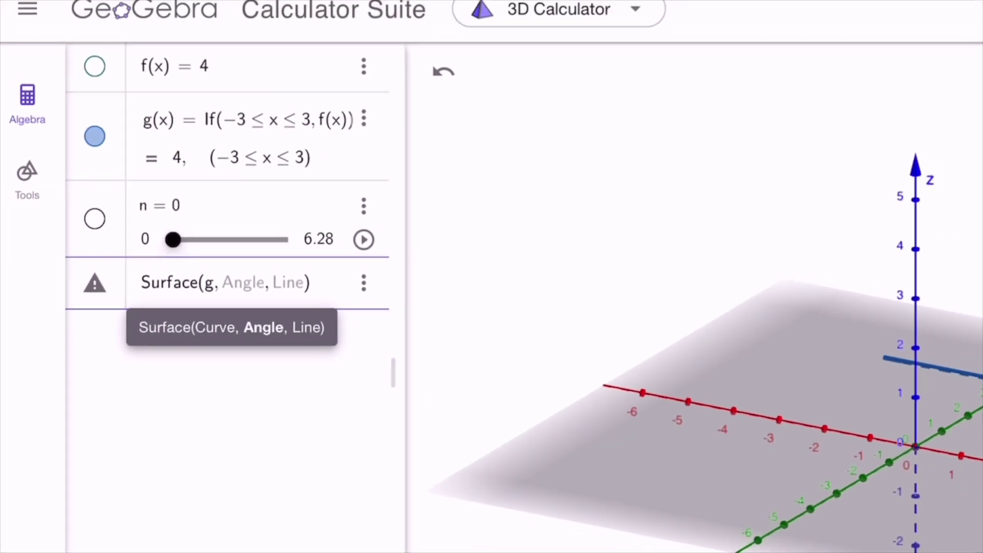
type("n, ")
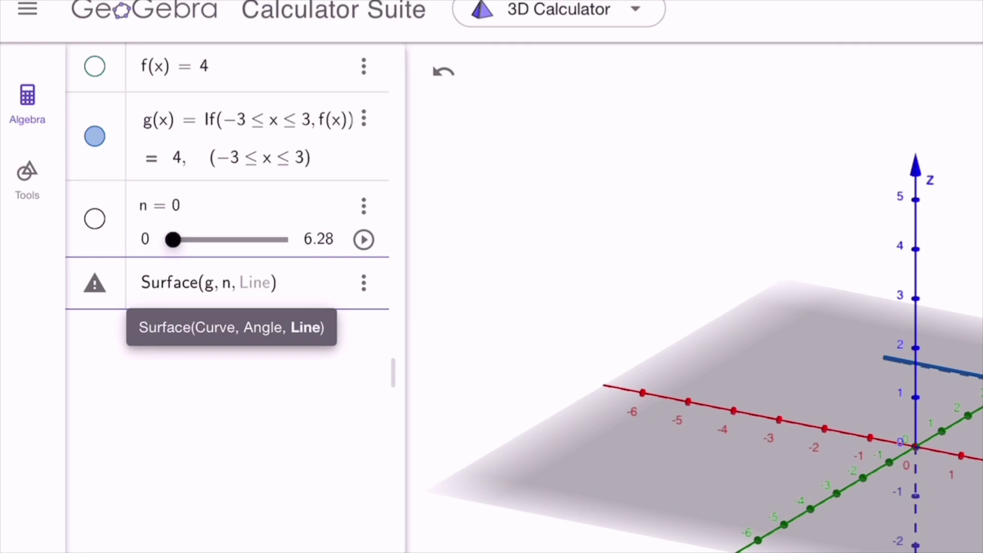
type("xAxis")
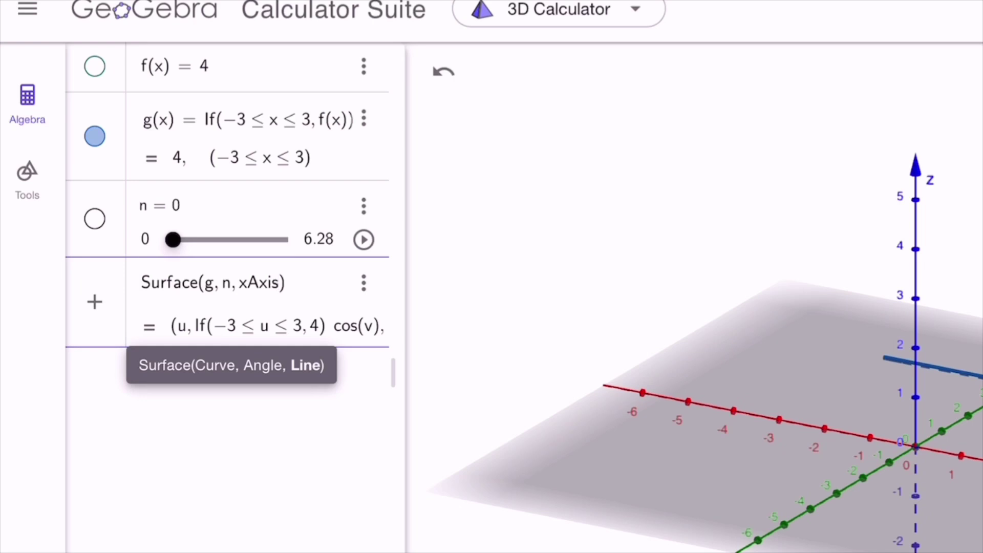
key("Return")
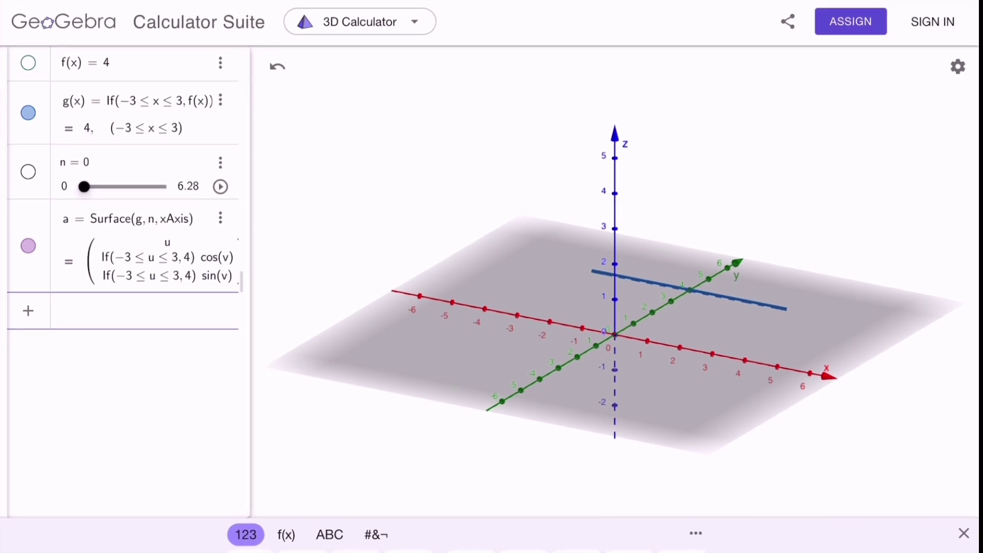
Play the animation of slider n from 0 to preview the surface sweep, and pause it partway.
mouse_move(84, 183)
left_mouse_down()
mouse_move(137, 178)
mouse_move(81, 167)
left_mouse_up()
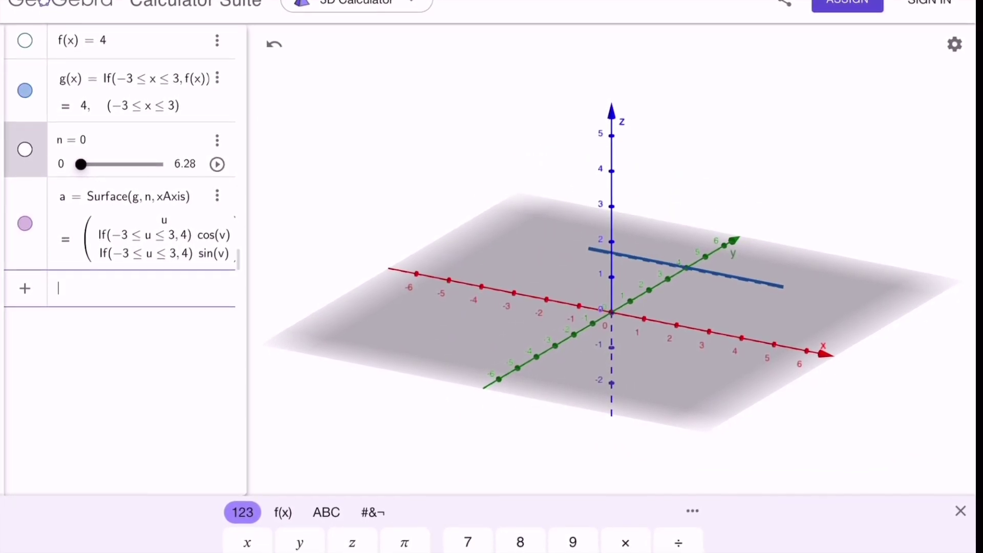
left_click(217, 160)
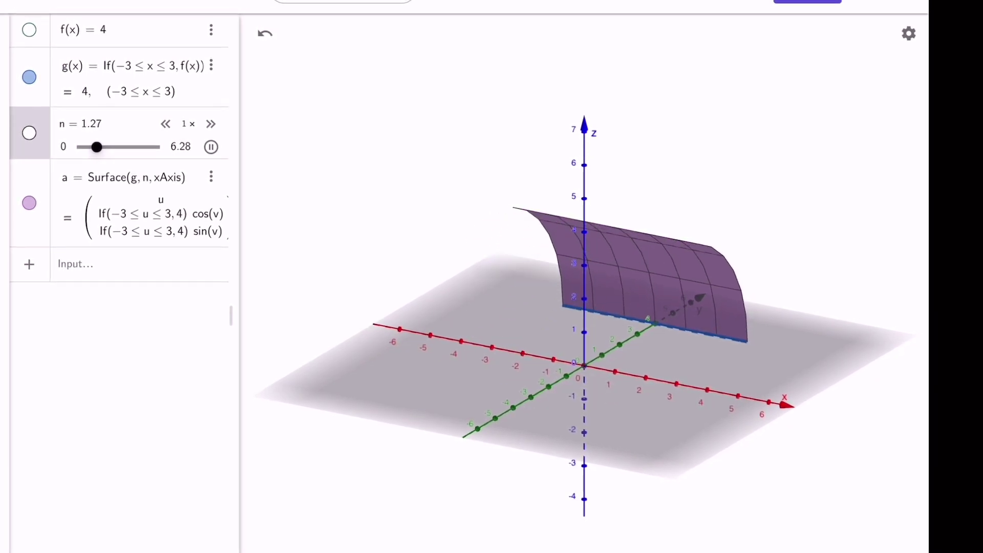
left_click(211, 146)
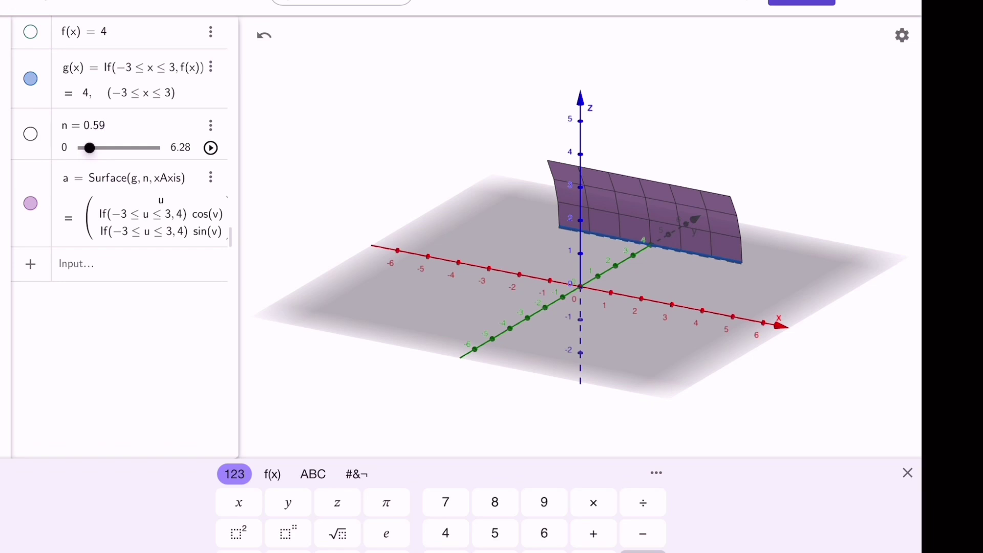
Set the animation repeat of slider n to Increasing (Once) in its settings.
left_click(210, 125)
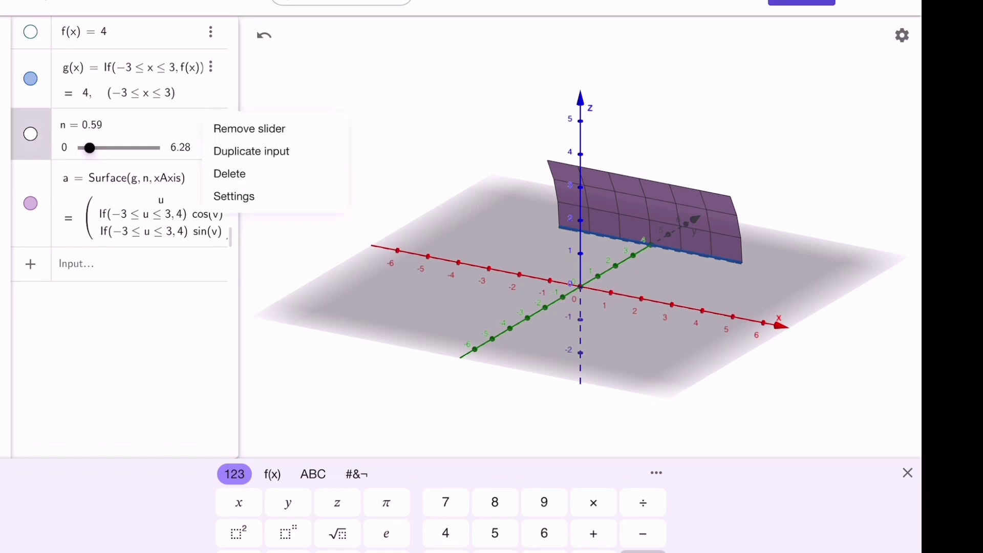
left_click(234, 196)
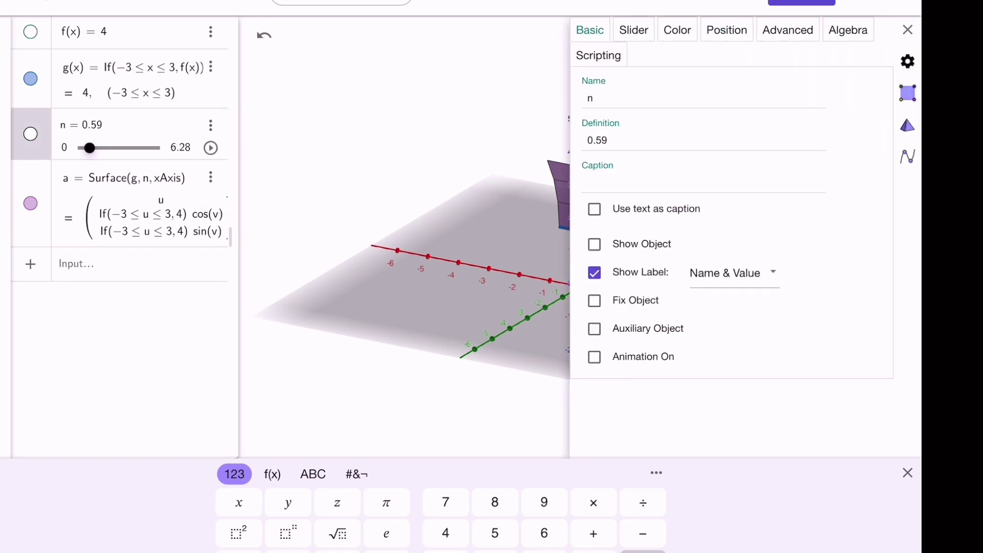
left_click(634, 29)
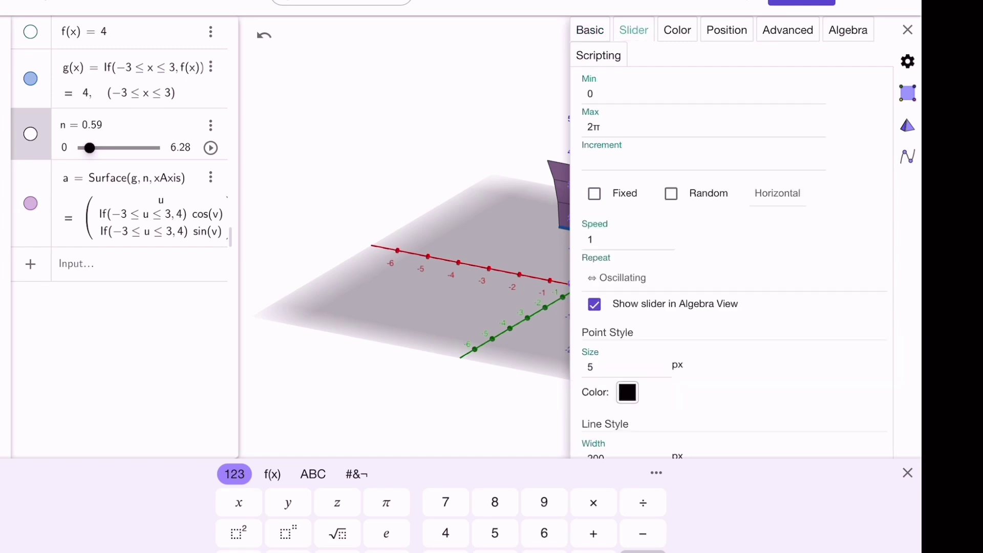
left_click(616, 278)
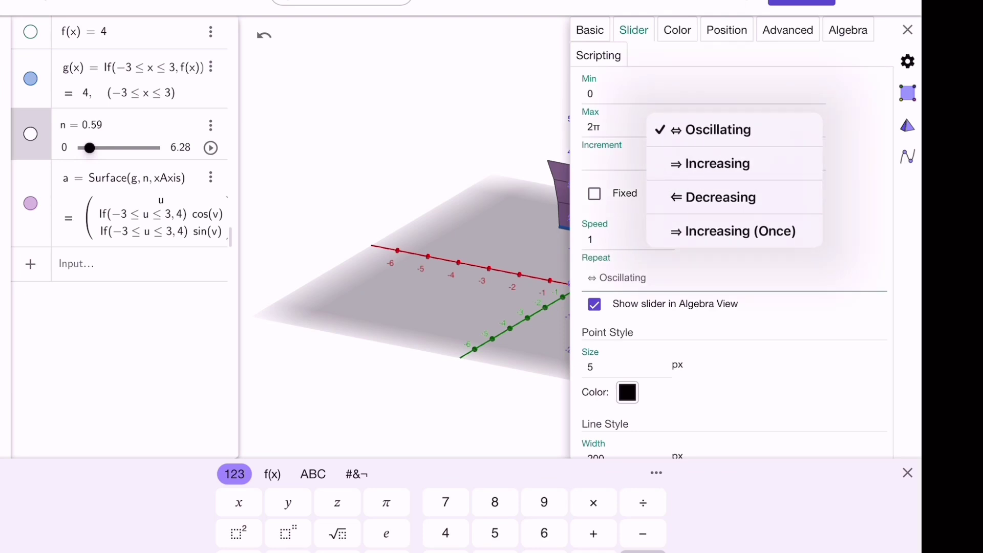
left_click(733, 231)
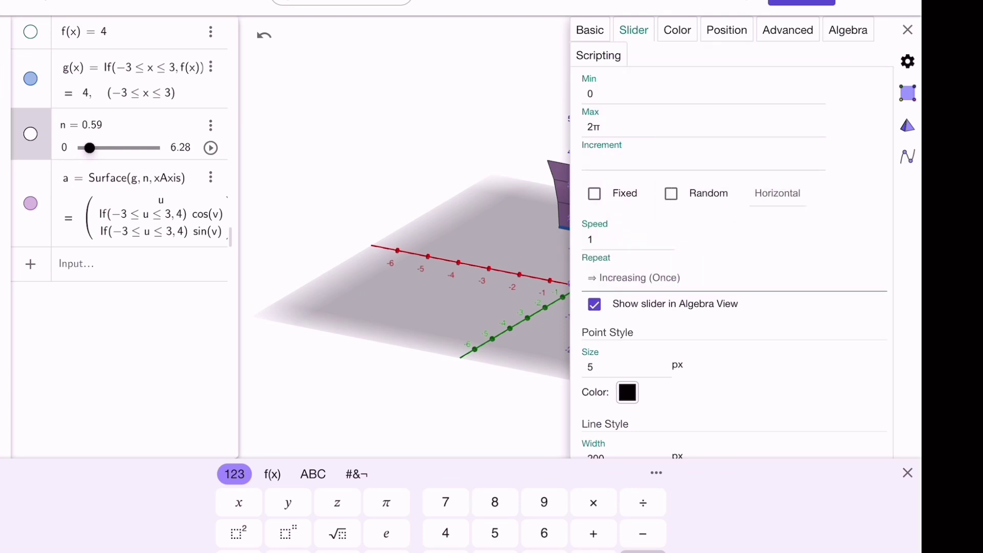
left_click(907, 29)
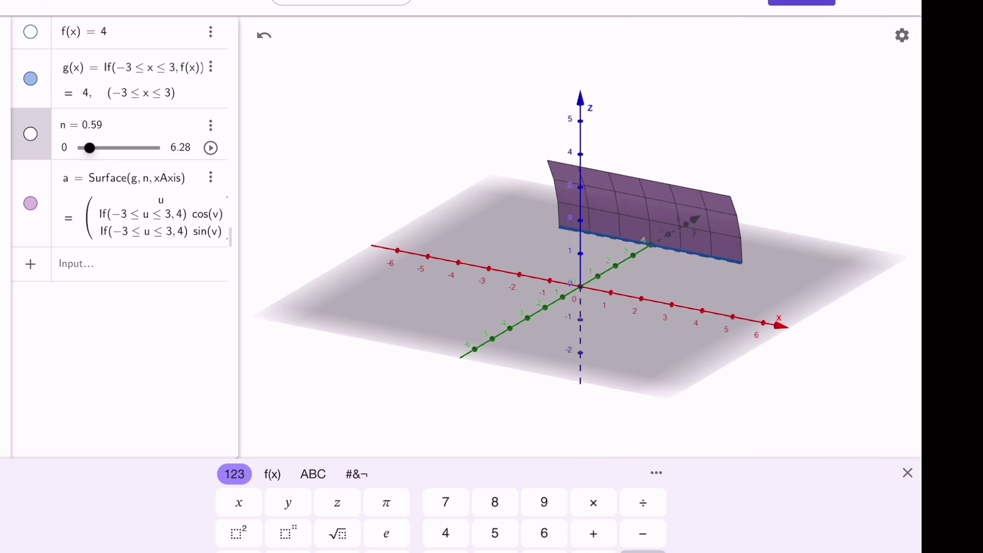
Animate slider n up to 6.28 and examine the fully revolved surface from the opposite side.
left_click(210, 148)
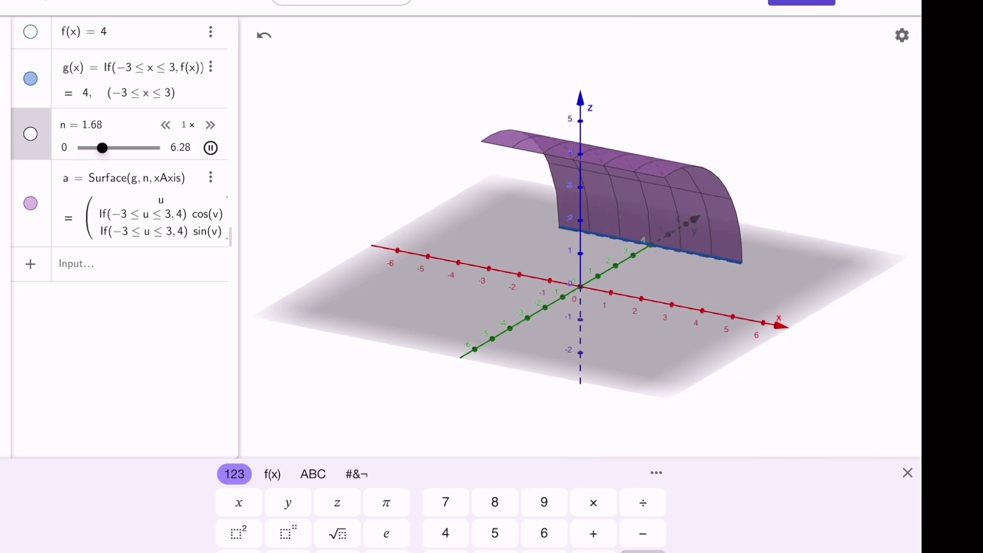
left_click(908, 473)
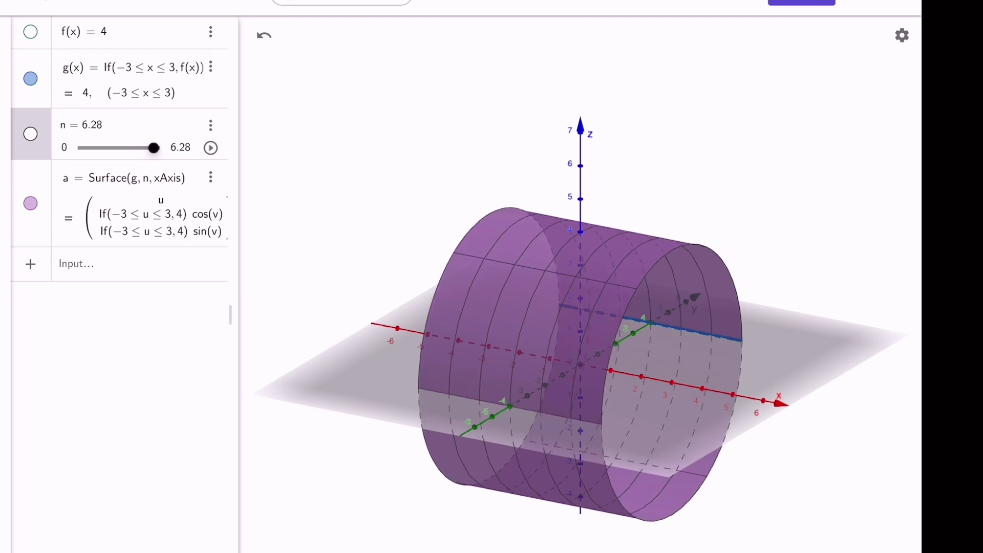
left_click_drag(634, 379, 282, 387)
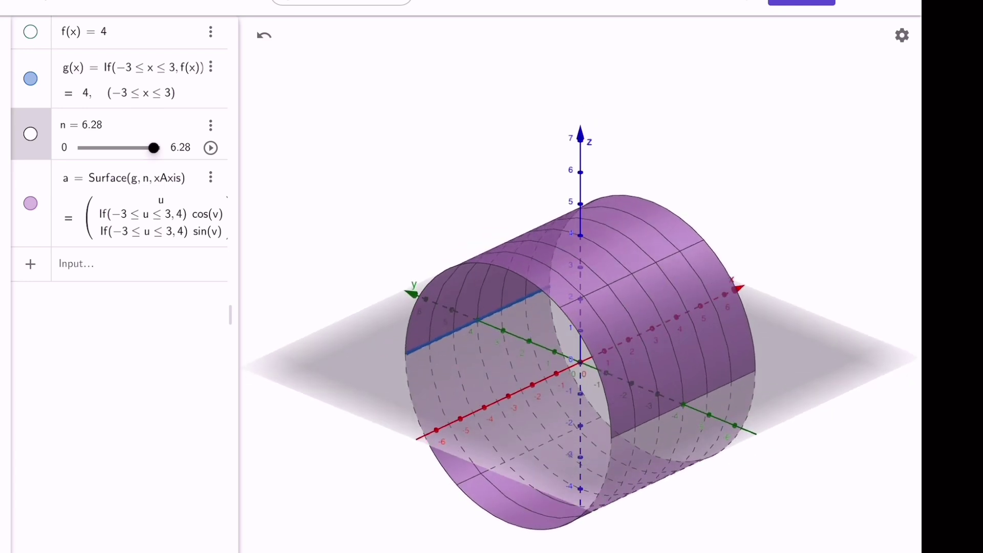
Hide the xy-plane in the 3D view and turn the surface back to its earlier orientation.
left_click(902, 35)
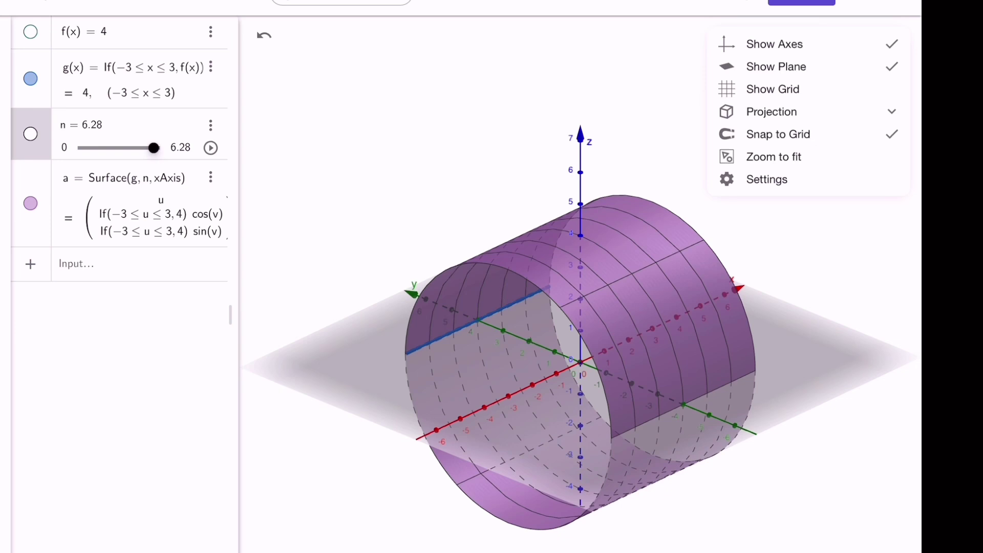
left_click(776, 66)
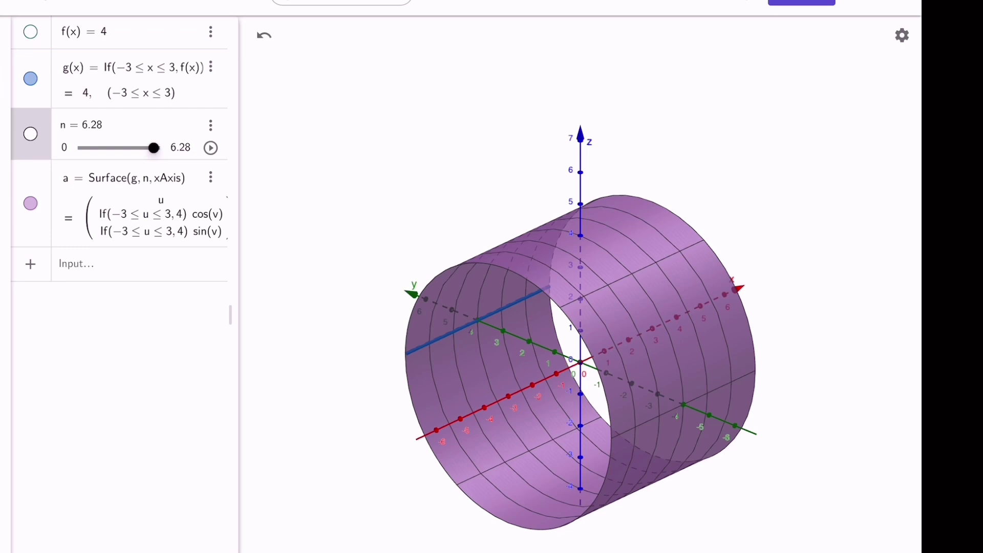
left_click_drag(502, 399, 524, 359)
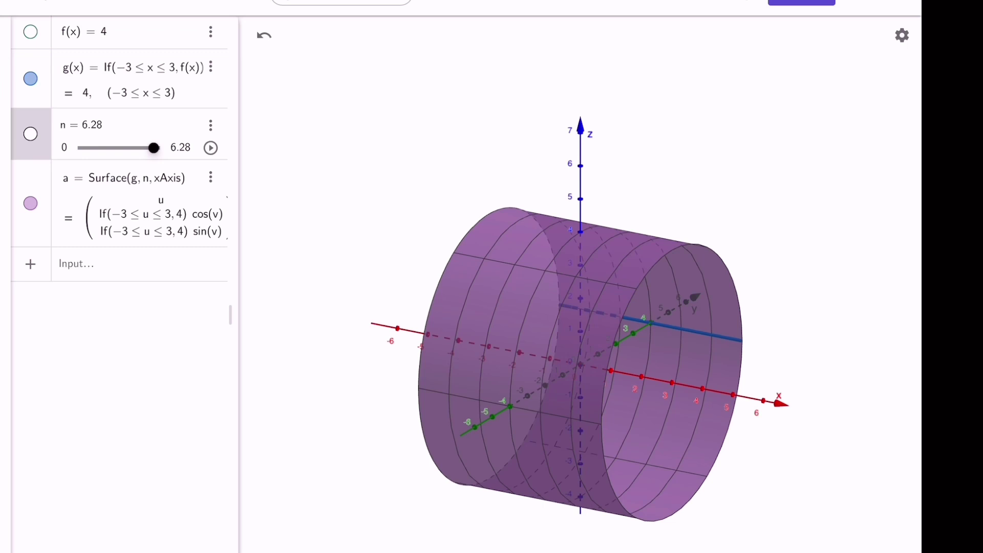
Reset slider n to 0 and redefine f(x) as sin(x) + 3 with its graph shown.
left_click_drag(153, 148, 85, 148)
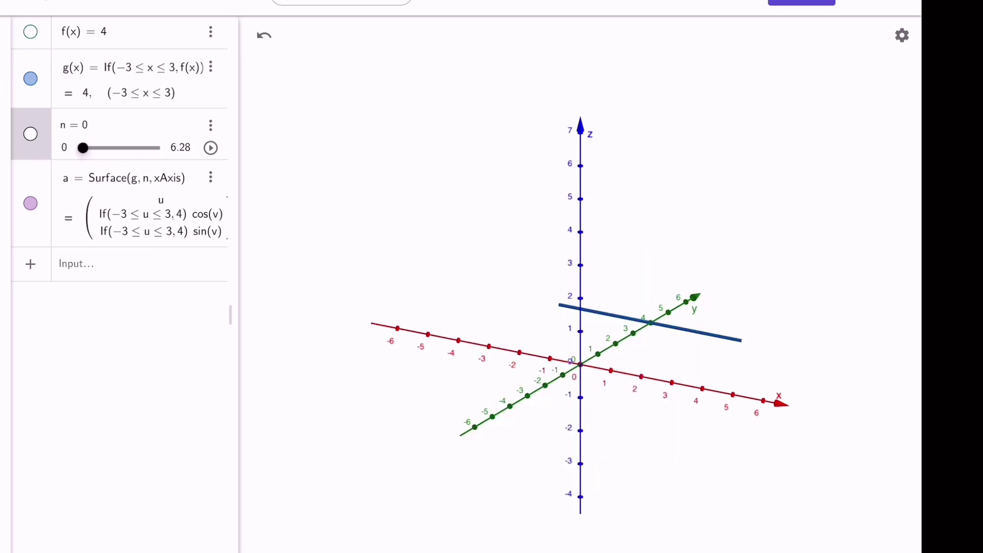
left_click(30, 32)
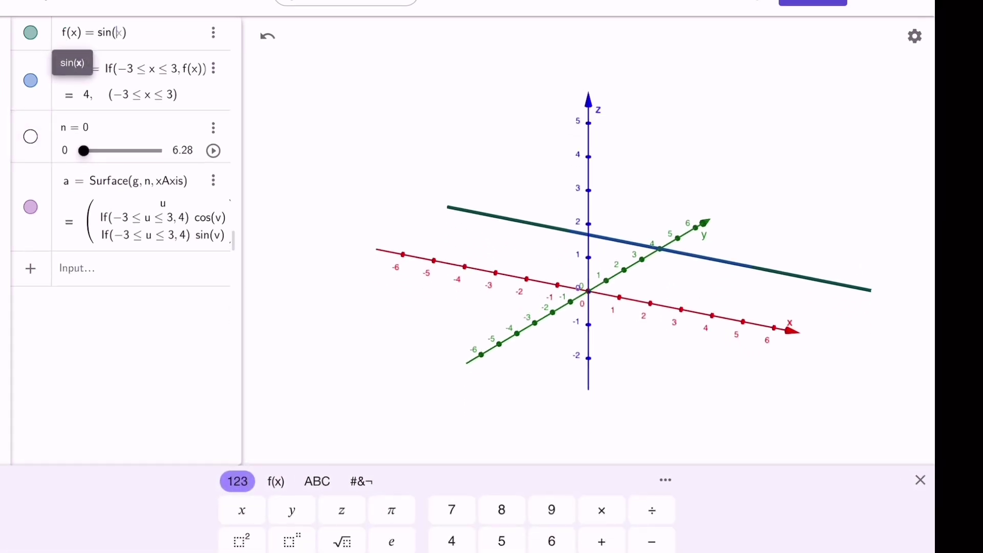
type("x")
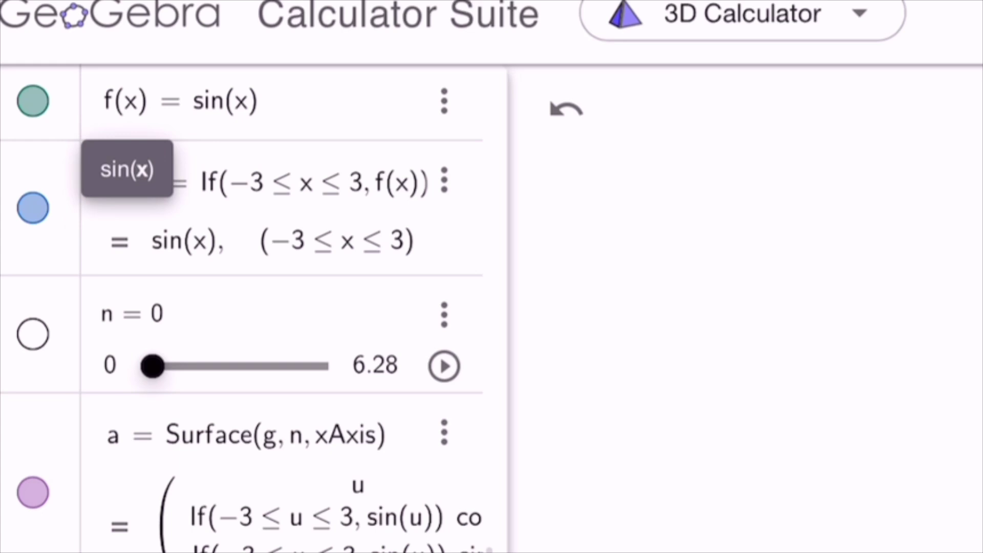
left_click(250, 101)
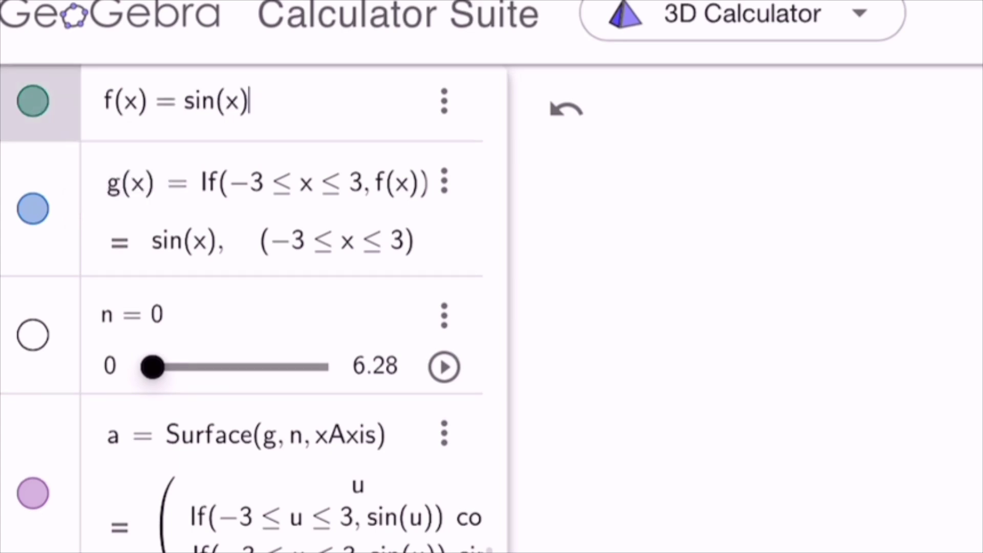
type("+3")
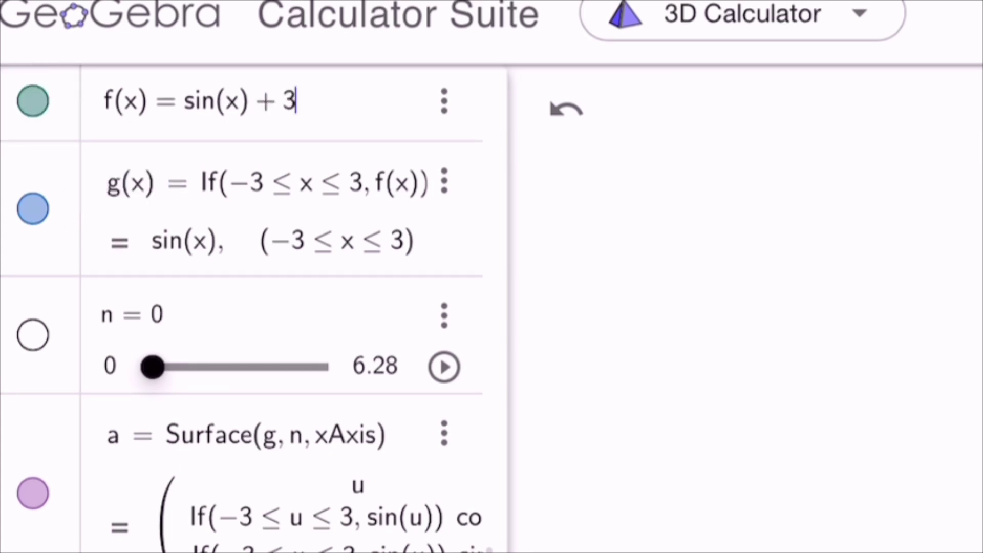
key("Return")
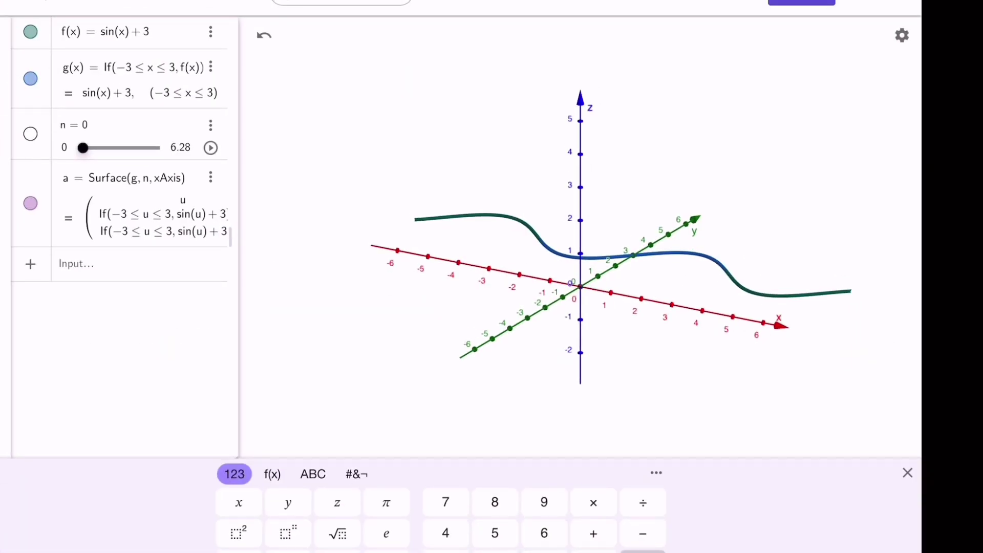
Animate slider n to 6.28 to revolve the sin(x) + 3 curve fully, with the graphs of f(x) and g(x) hidden.
left_click(210, 148)
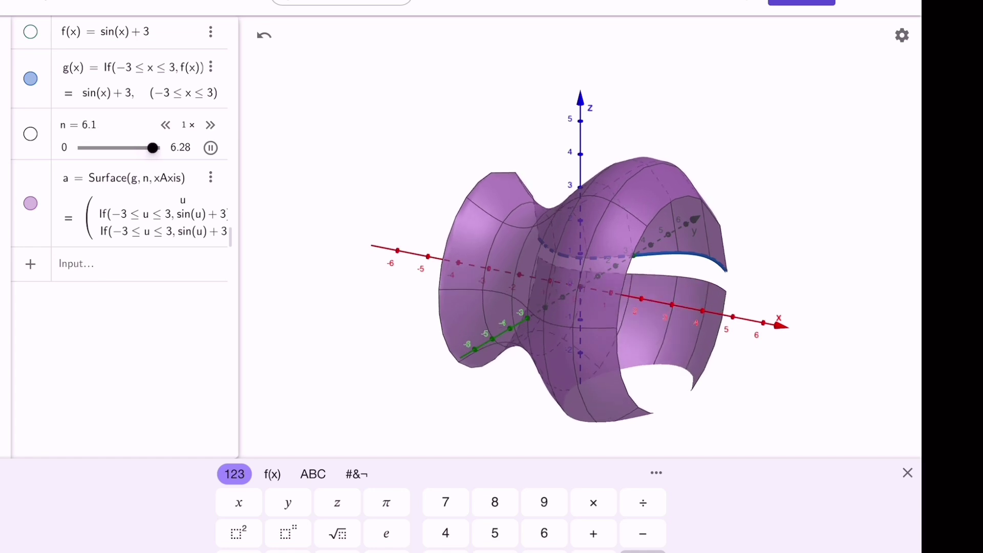
left_click_drag(580, 287, 580, 307)
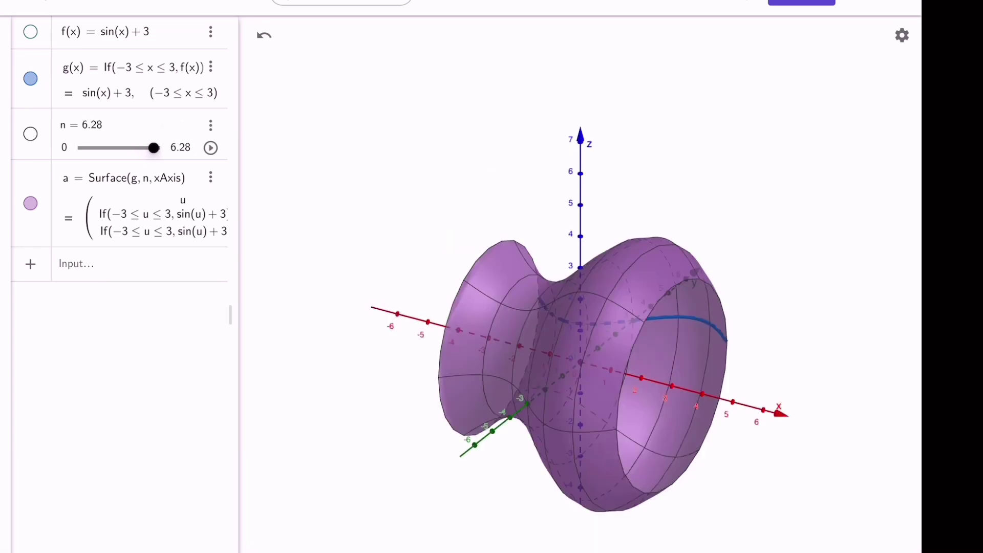
scroll(580, 316, "down", 2)
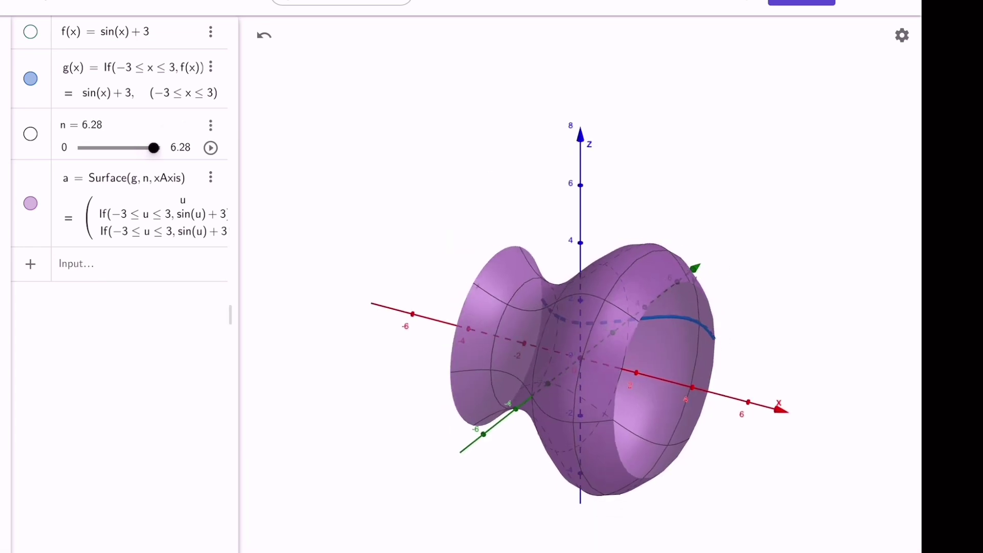
mouse_move(153, 148)
left_mouse_down()
mouse_move(100, 148)
mouse_move(152, 148)
left_mouse_up()
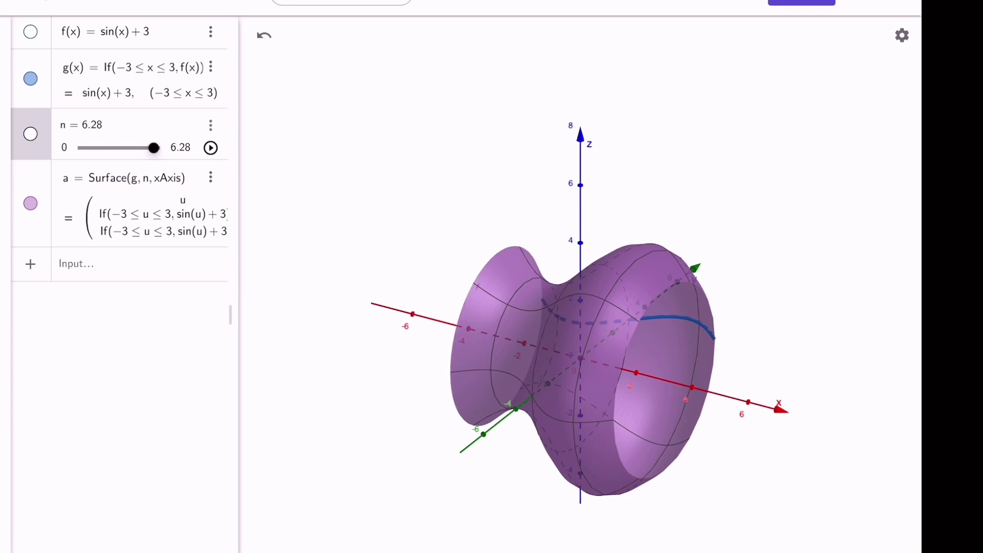
left_click_drag(420, 225, 406, 208)
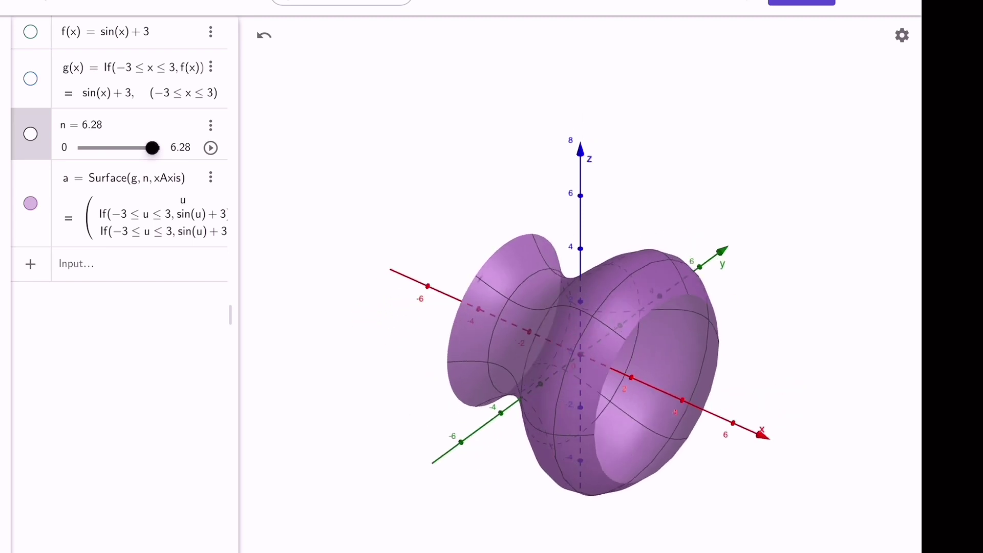
Lower slider n to partly unwind the revolved sin(x) + 3 surface.
left_click_drag(152, 148, 100, 147)
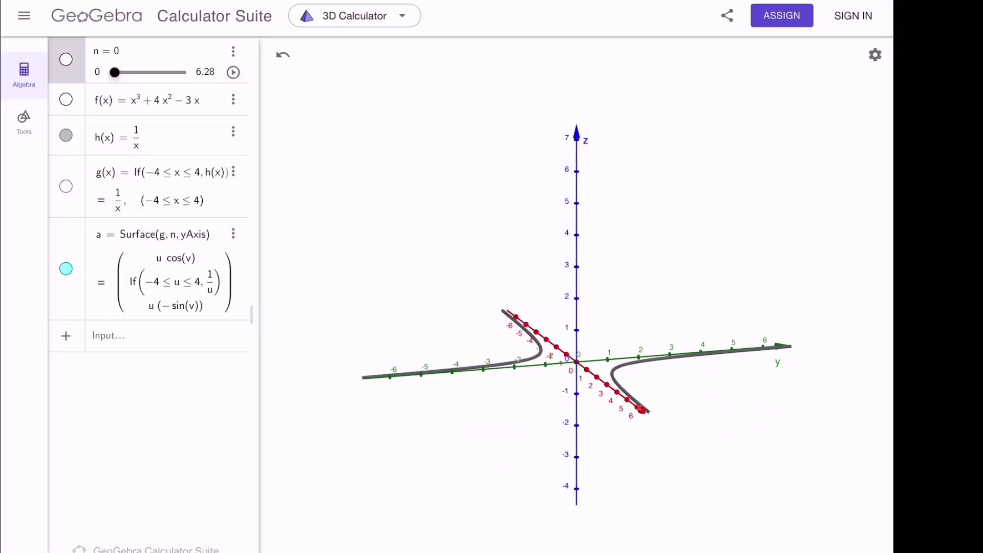
Hide the axes in the 3D view and set its background color to black.
left_click(875, 55)
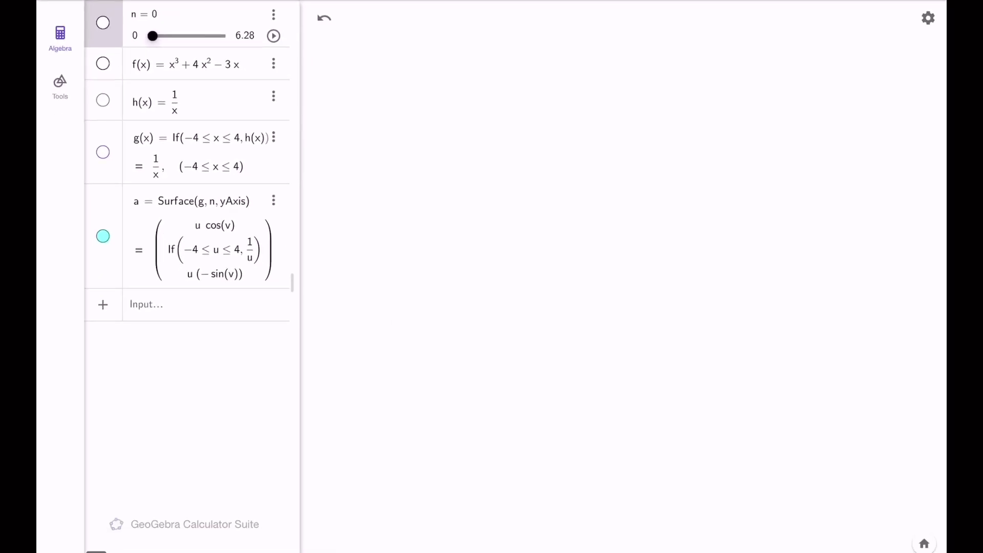
left_click(928, 18)
left_click(800, 154)
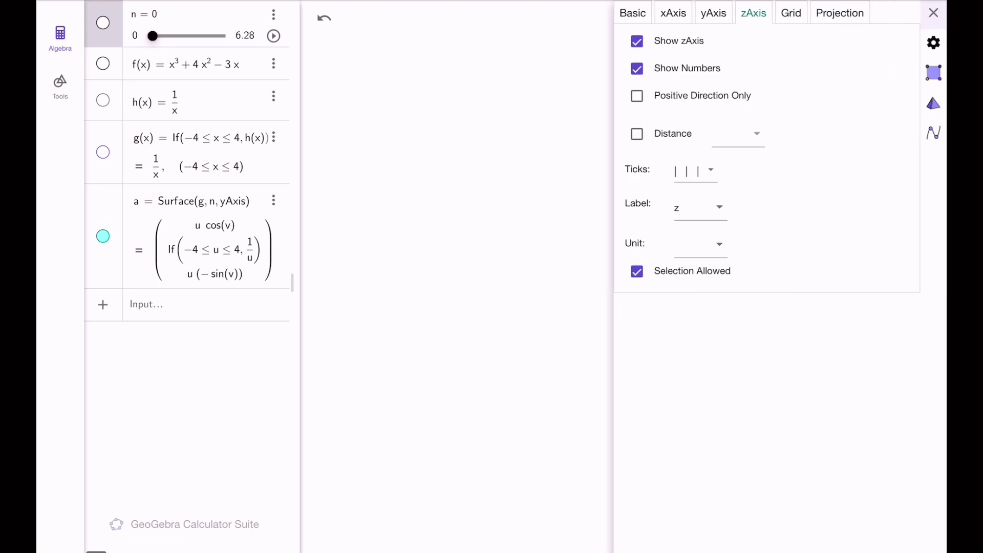
left_click(632, 14)
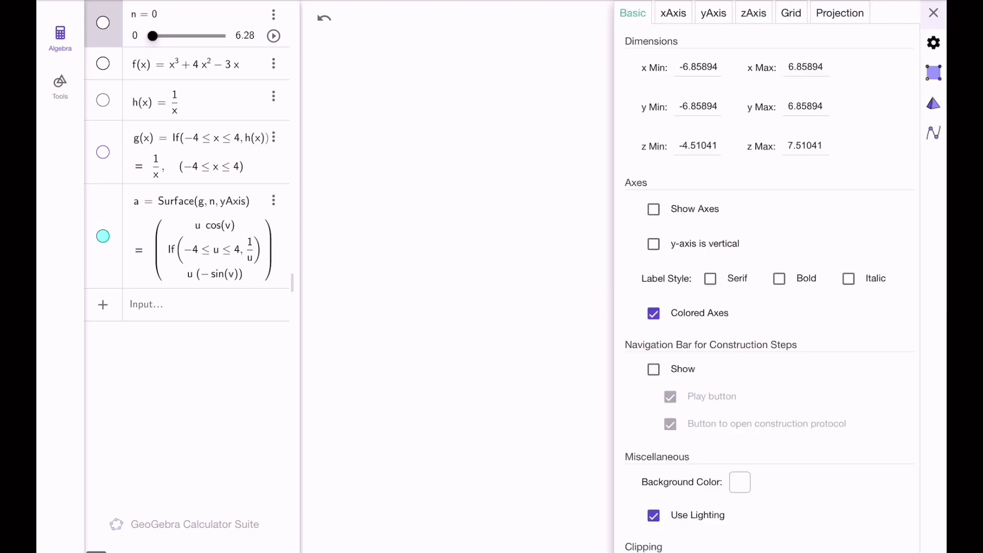
left_click(739, 482)
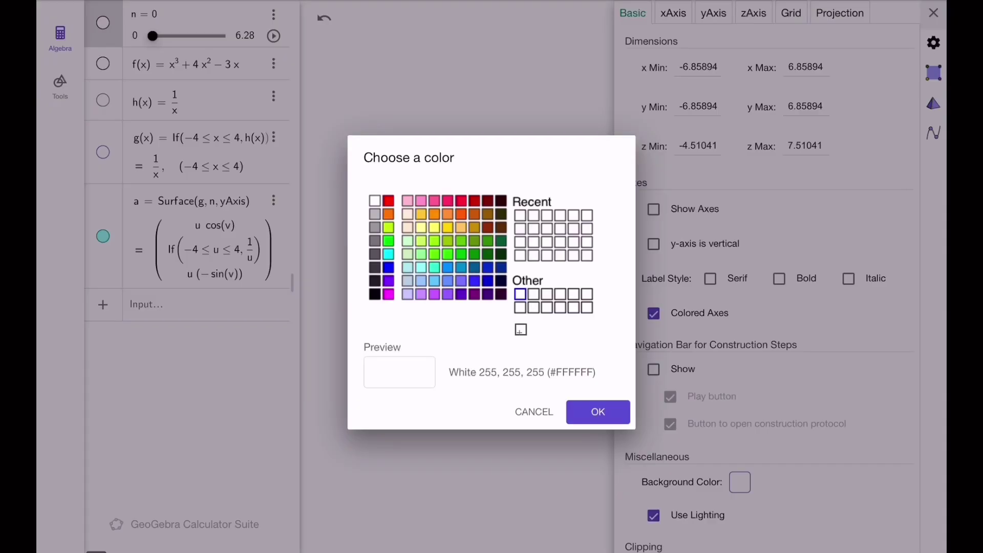
left_click(374, 294)
left_click(598, 411)
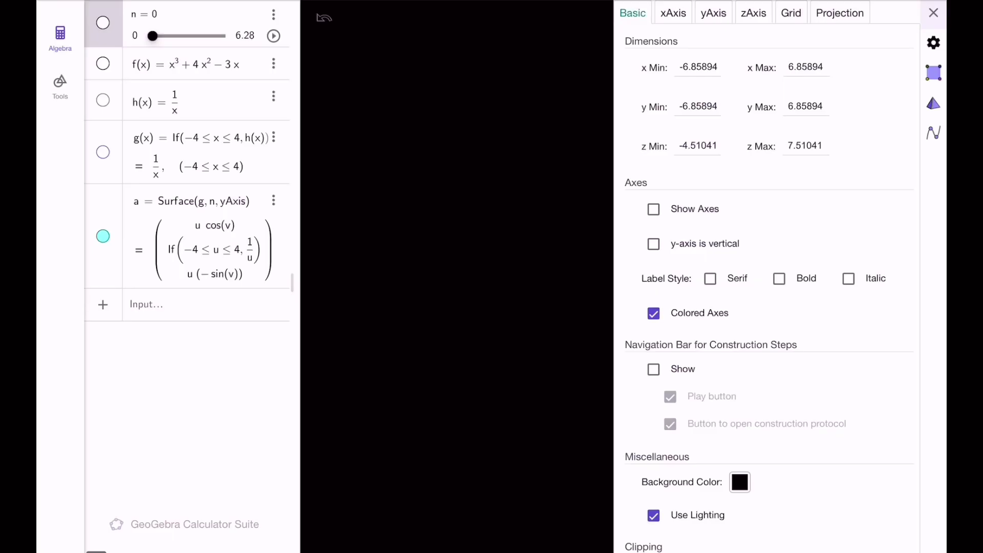
left_click(934, 12)
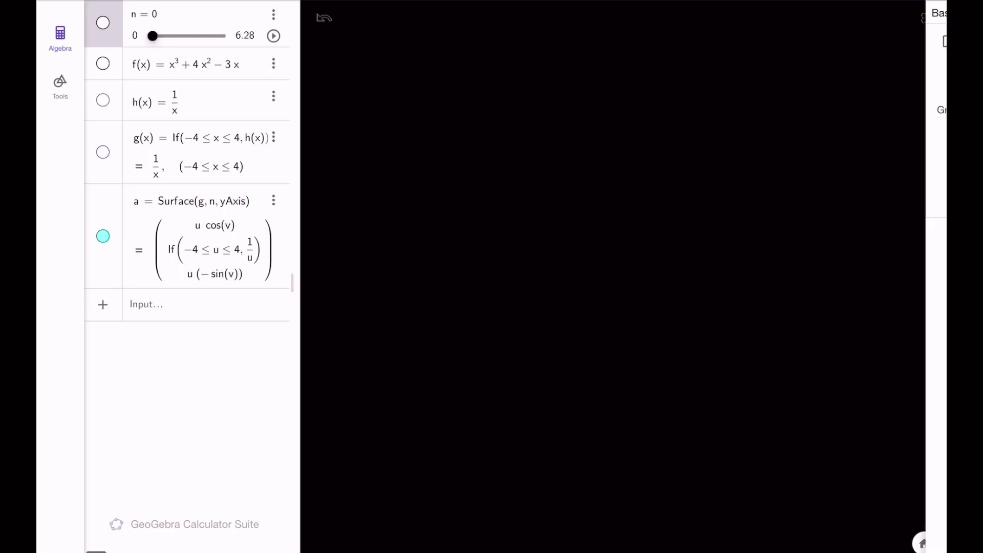
Animate slider n to 6.28 to revolve the restricted 1/x curve about the y-axis, and turn the surface to view it from another angle.
left_click(245, 35)
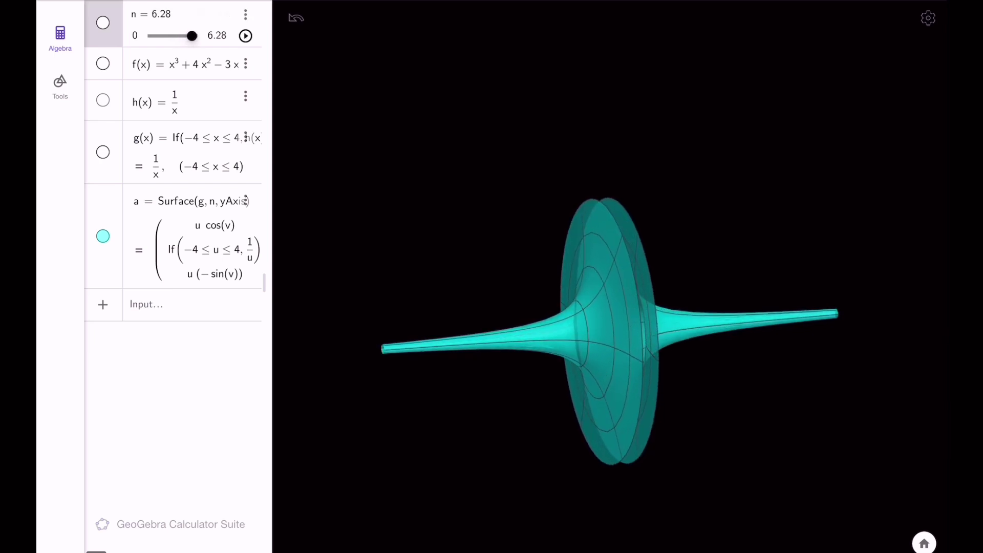
left_click_drag(666, 333, 478, 323)
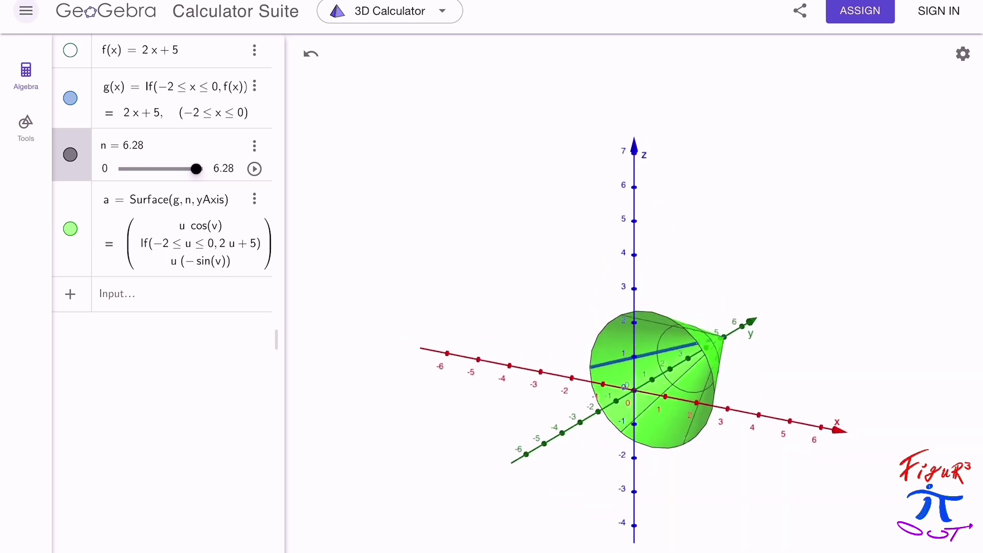
Hide the graph of g(x), inspect the green cone from its front, and orient the view straight down onto the xy-plane.
left_click(70, 98)
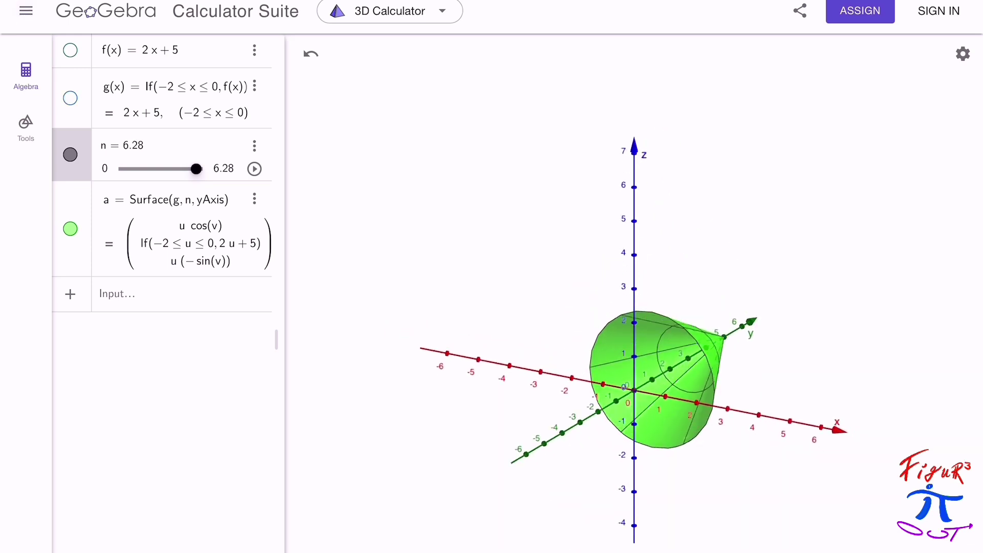
left_click_drag(624, 424, 671, 428)
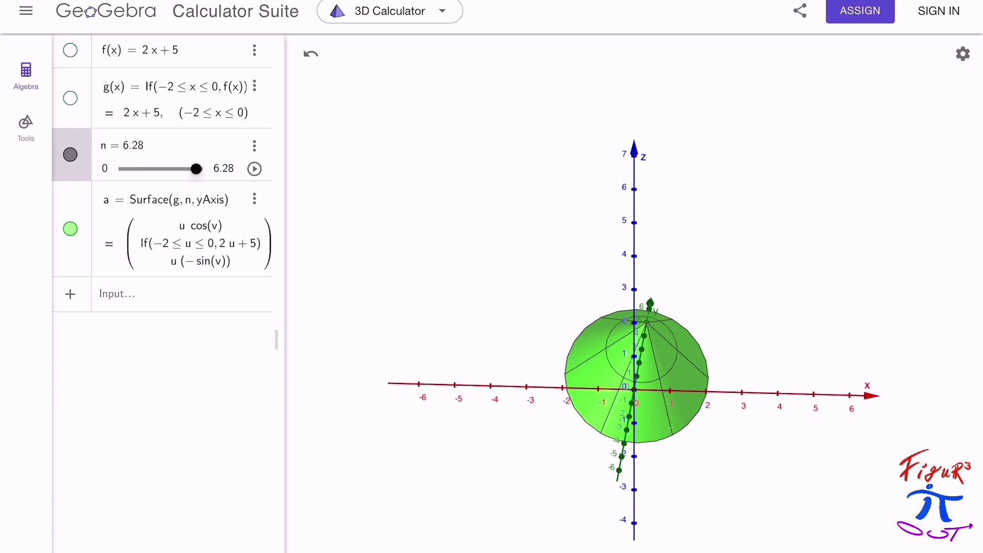
scroll(549, 435, "up", 4)
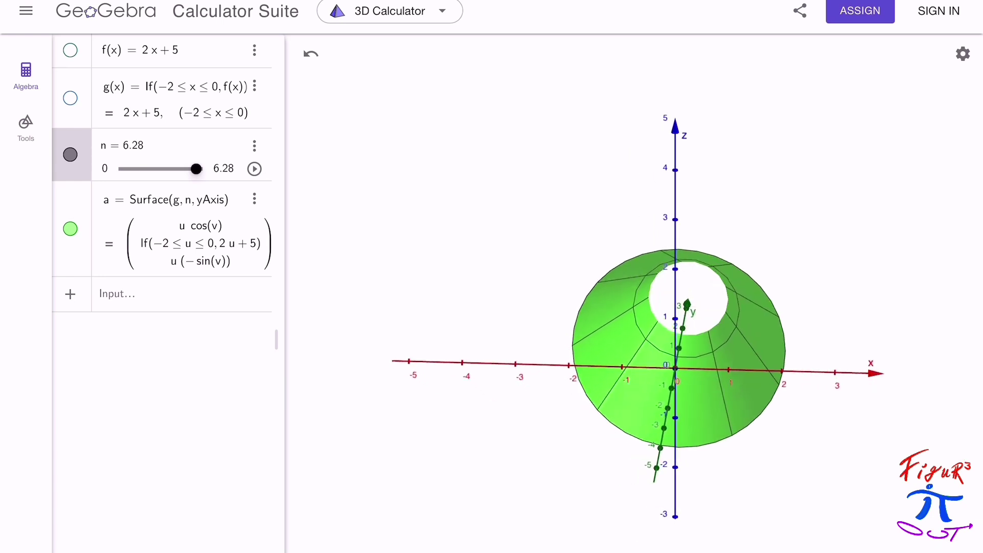
scroll(548, 436, "down", 4)
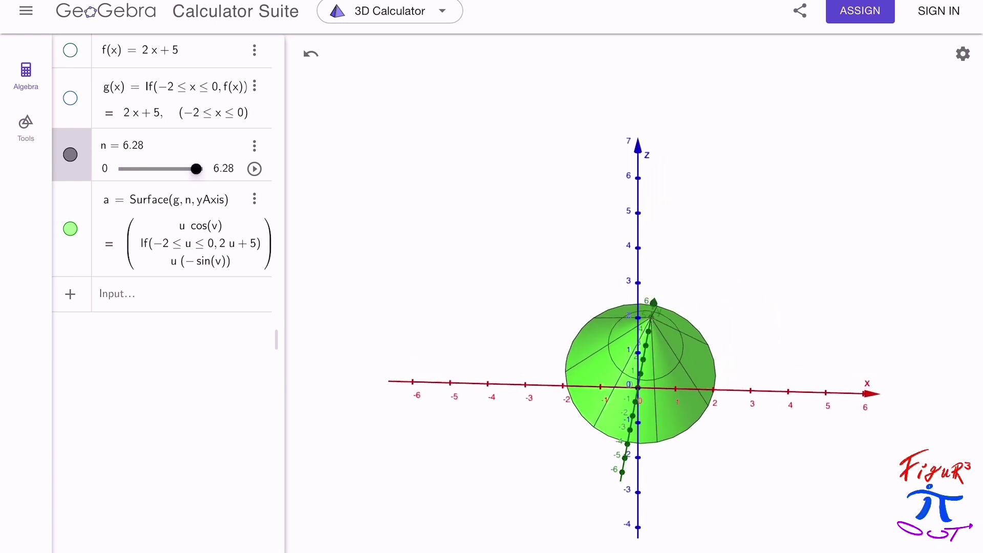
left_click(549, 435)
left_click_drag(548, 435, 549, 510)
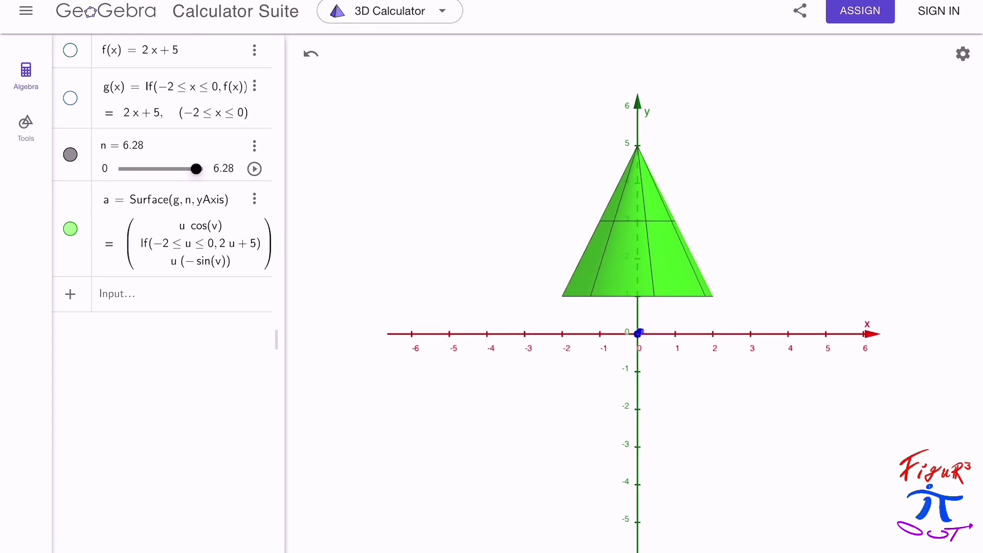
Reset slider n to 0, show the graph of g(x), and raise n to 3.1 to revolve the segment about the y-axis.
left_click_drag(194, 169, 125, 169)
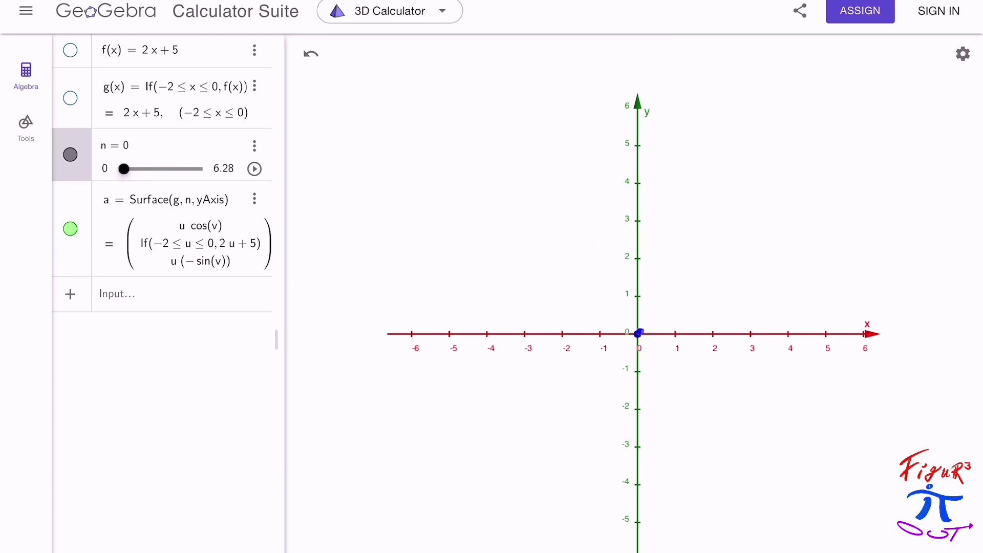
left_click(70, 98)
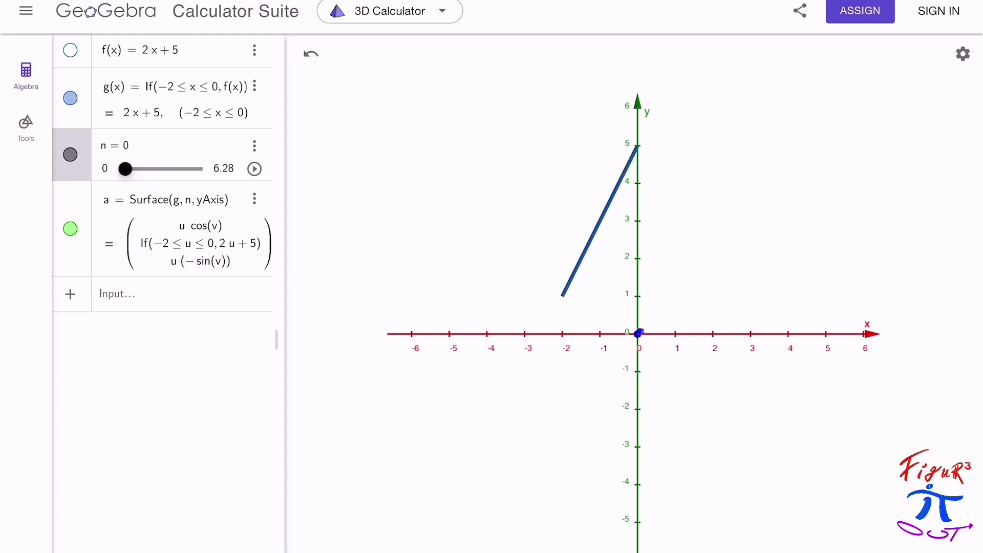
left_click_drag(136, 169, 150, 169)
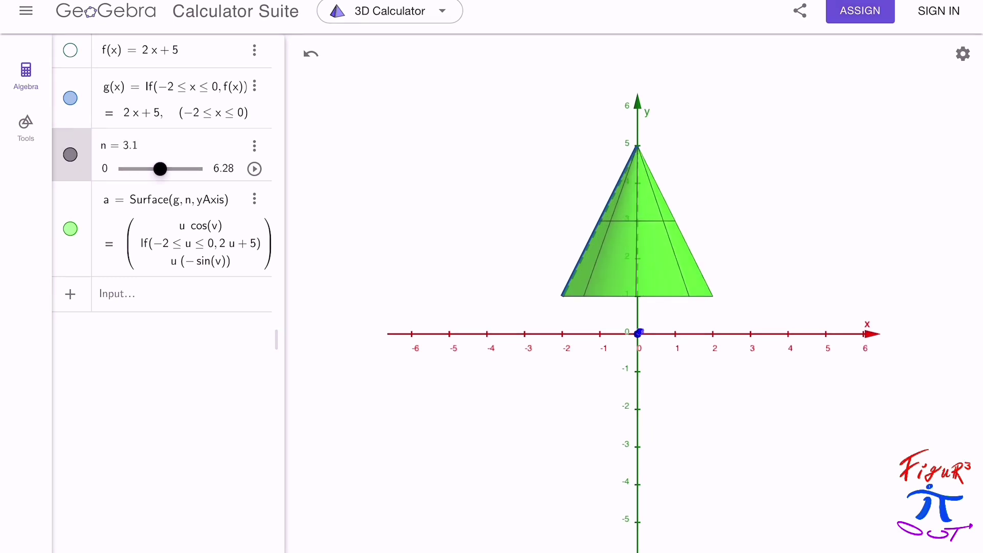